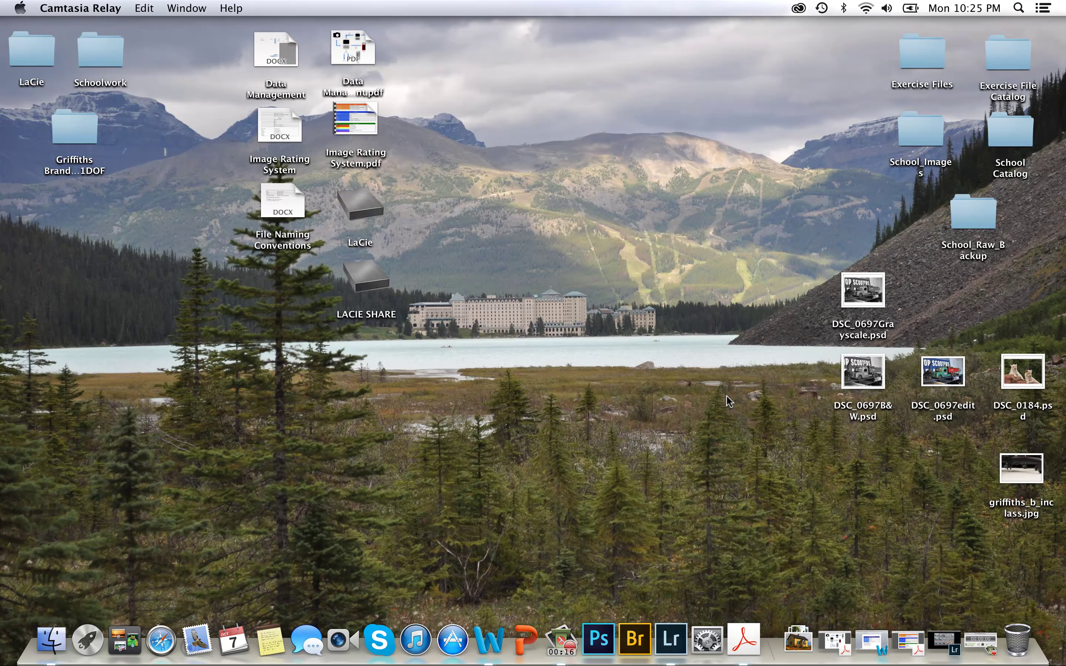
Review the Data Management.pdf diagram and the File Naming Conventions document, minimizing each one after viewing.
double_click(352, 48)
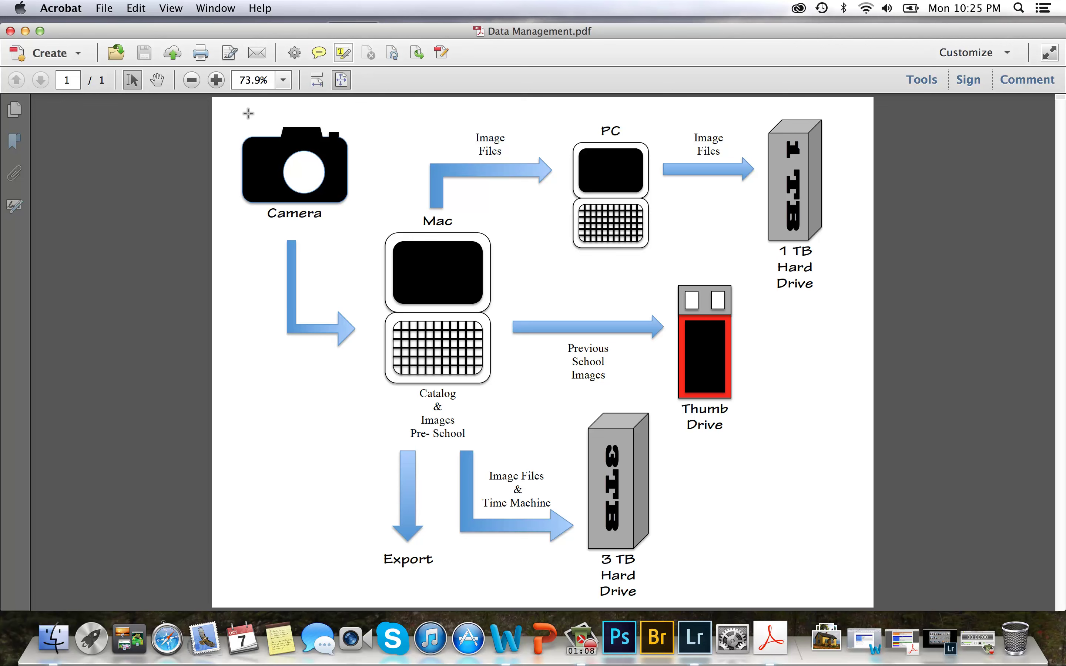
left_click(25, 31)
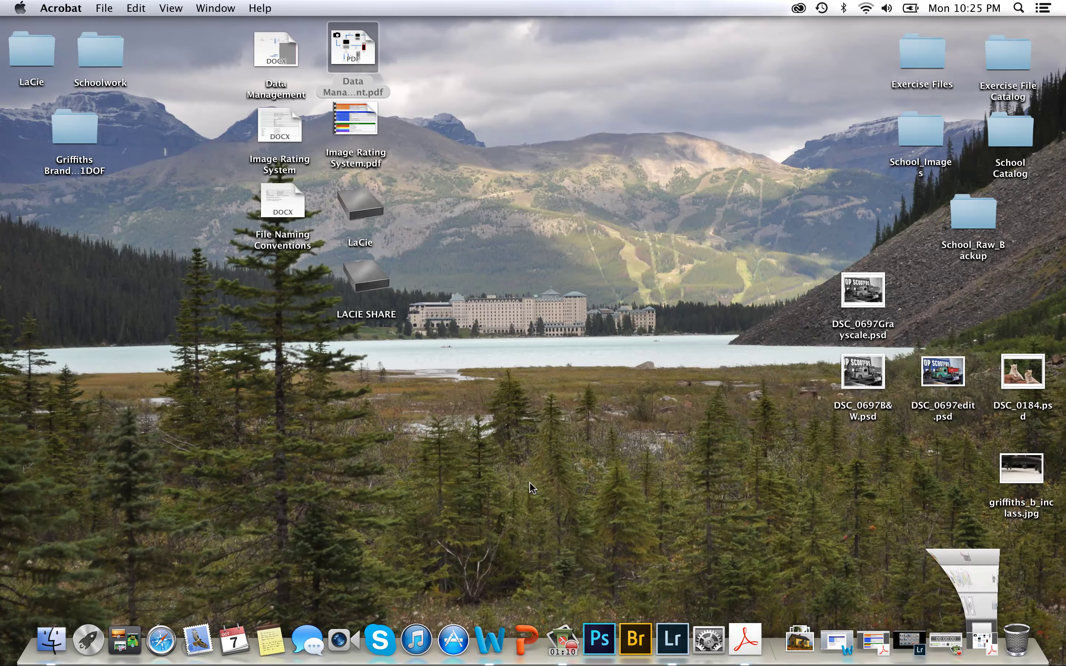
left_click(837, 641)
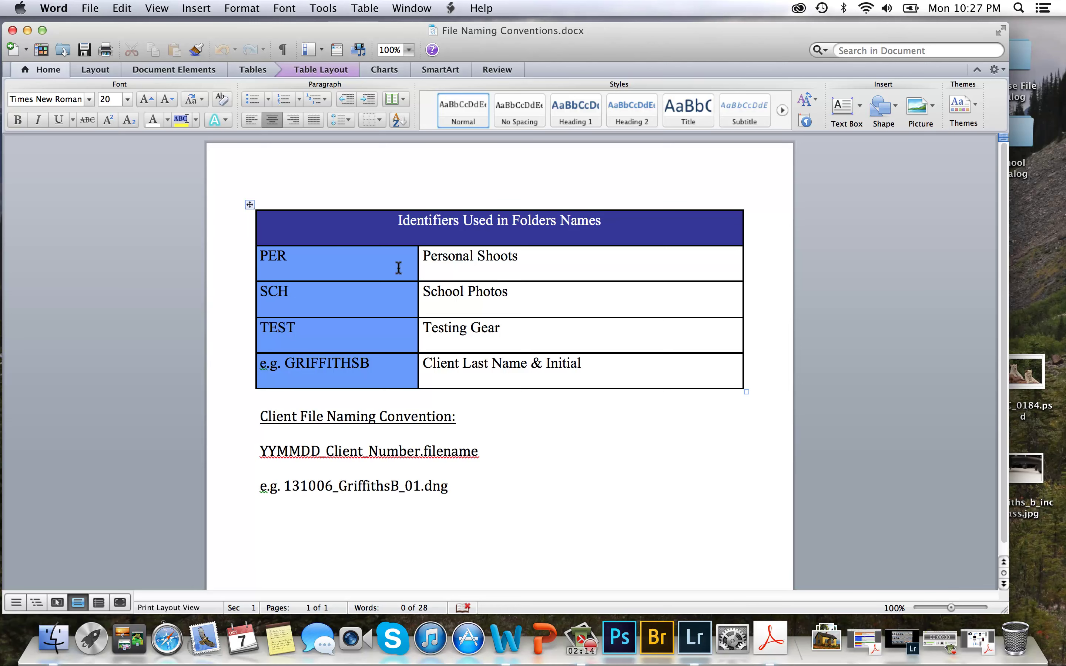
left_click(27, 31)
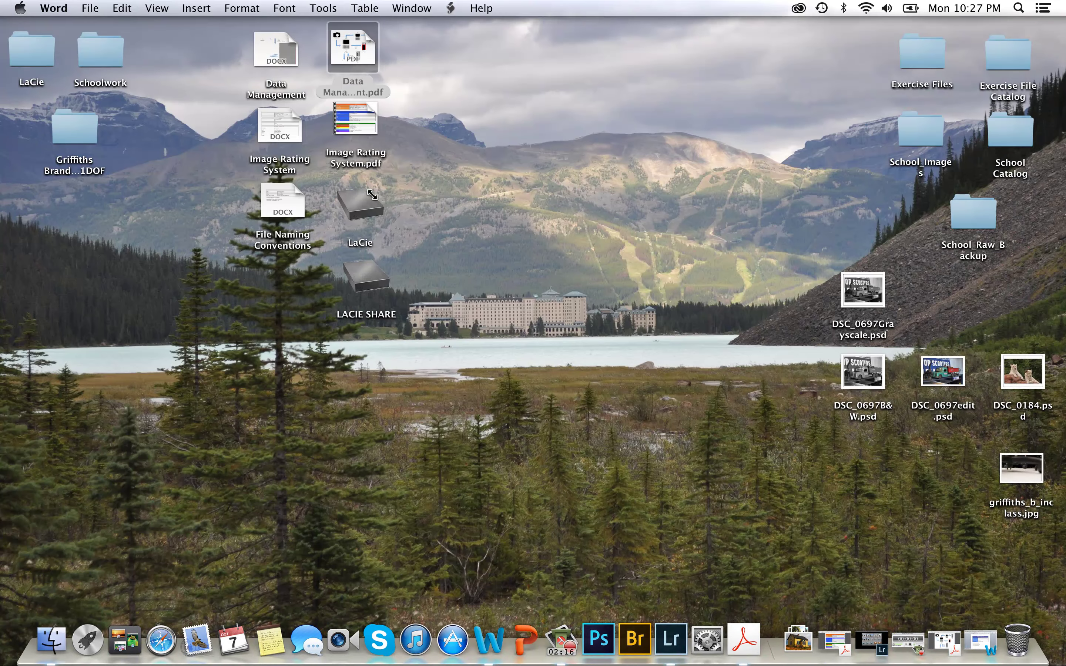
Examine the contents of the 130923_SCH_Ottawa folder inside Algonquin on the LaCie drive and close the Finder window.
left_click(369, 202)
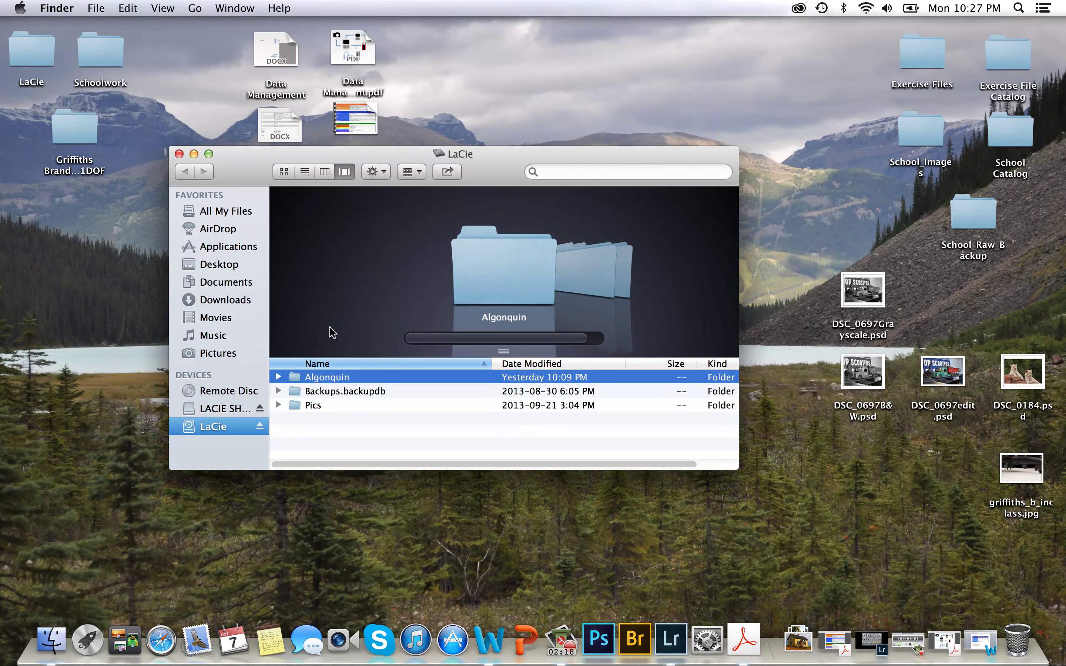
double_click(330, 377)
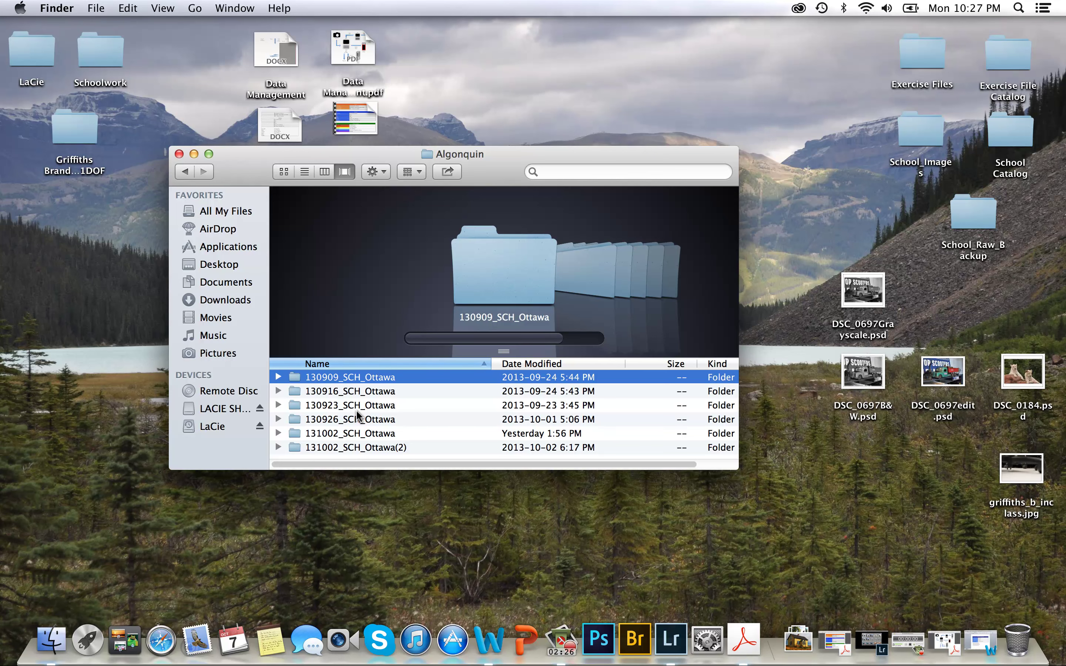
left_click(386, 405)
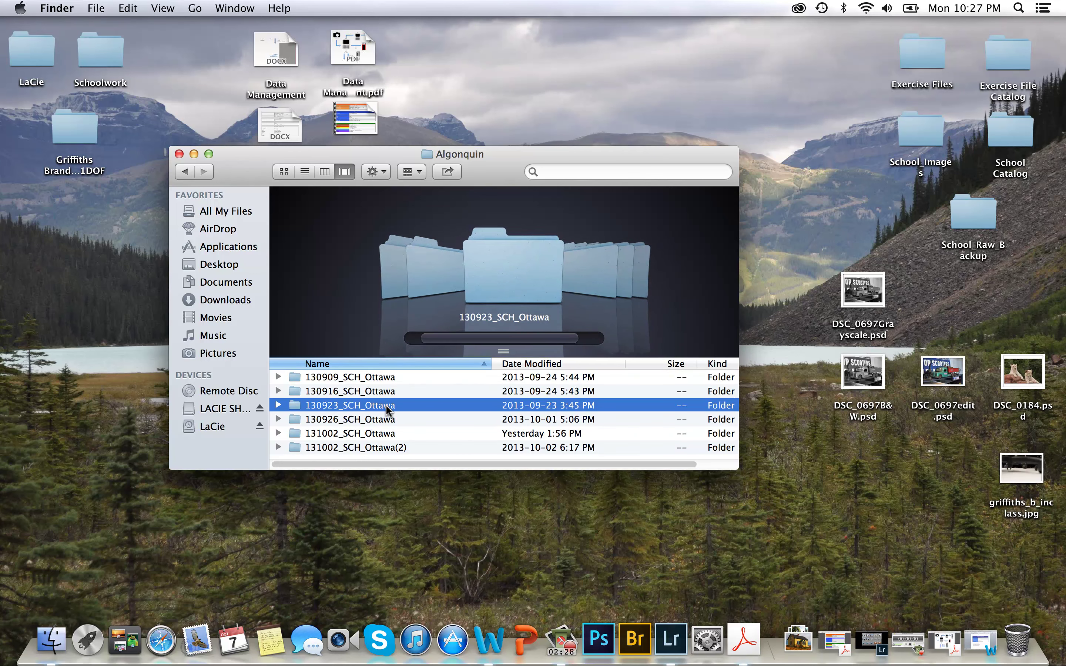
double_click(385, 405)
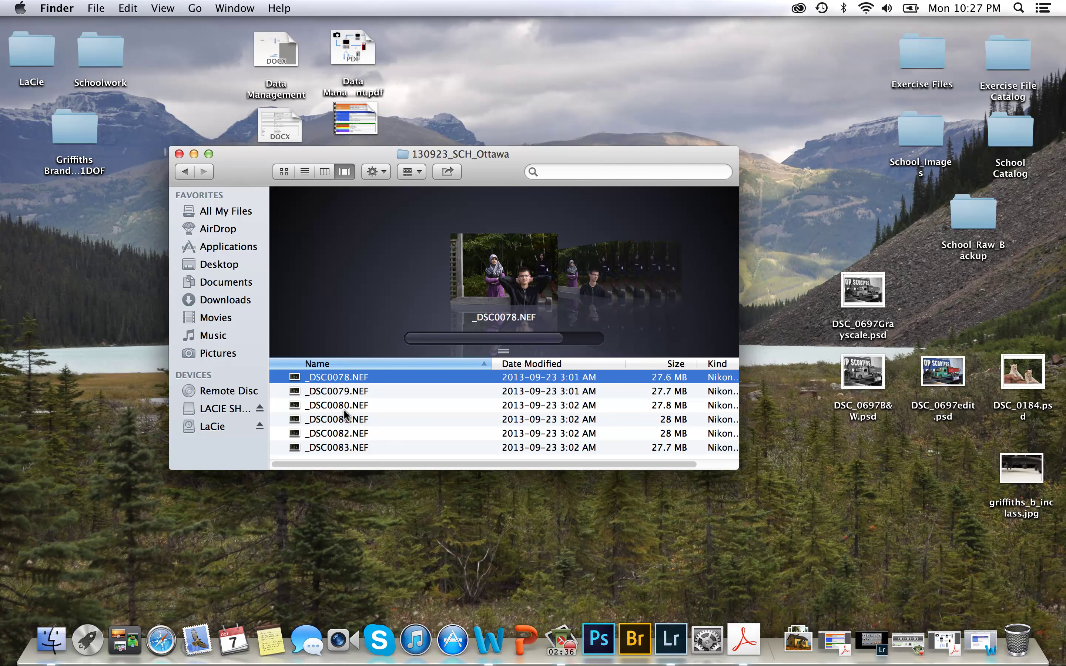
left_click(176, 155)
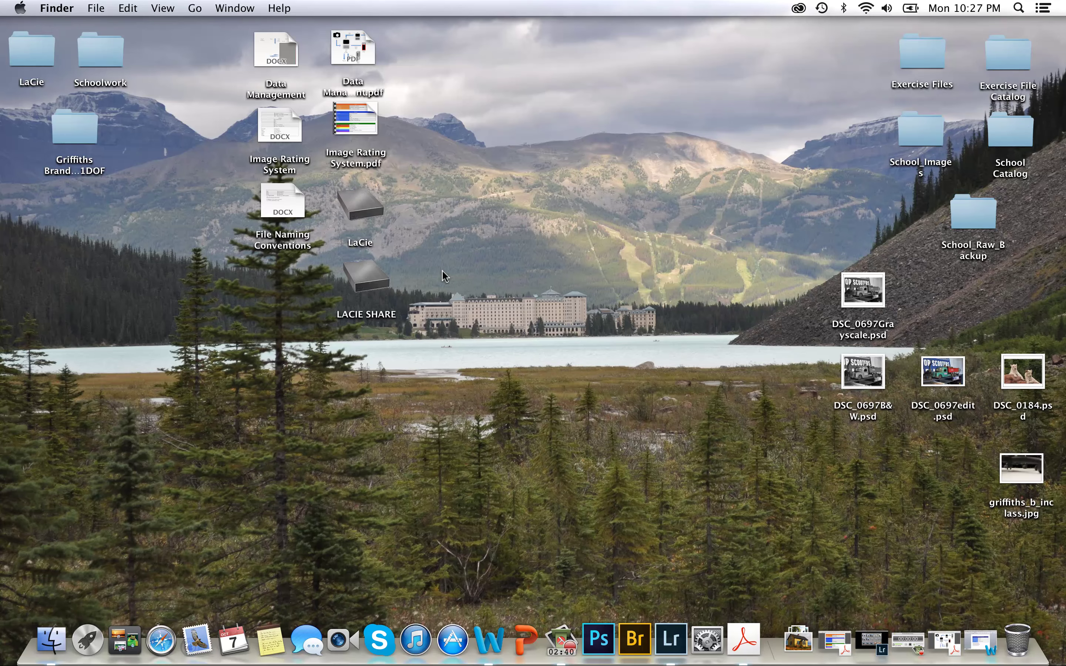
Switch to Lightroom and browse the photos in the 01_DSLR Checklist, 02_Exposure Guide and 03_DOFworkshop folders.
left_click(672, 630)
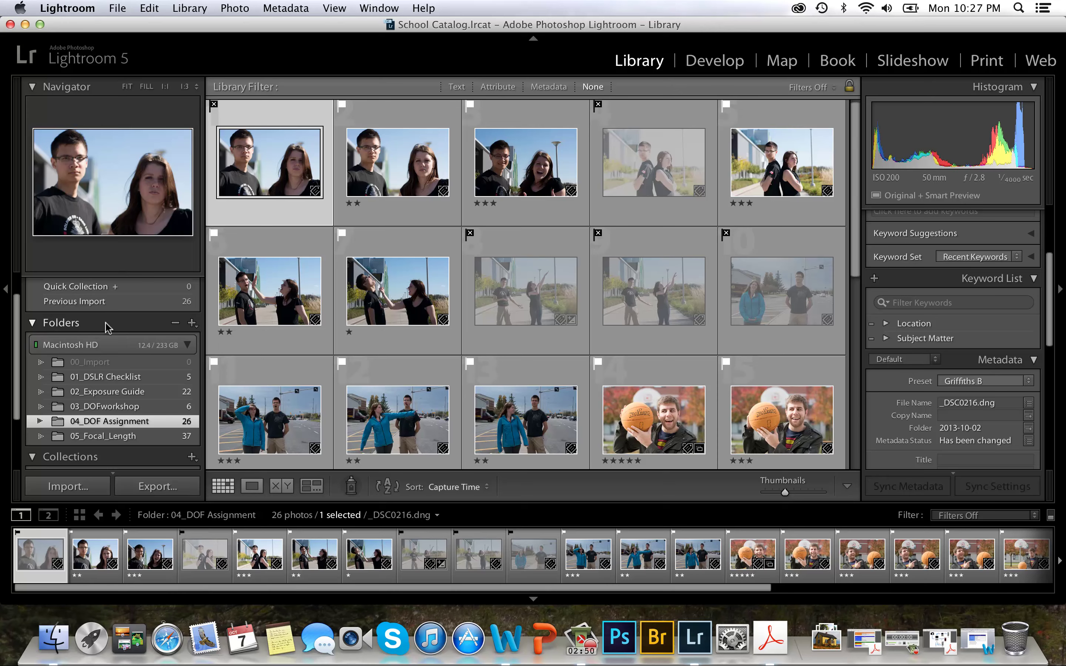
left_click(98, 380)
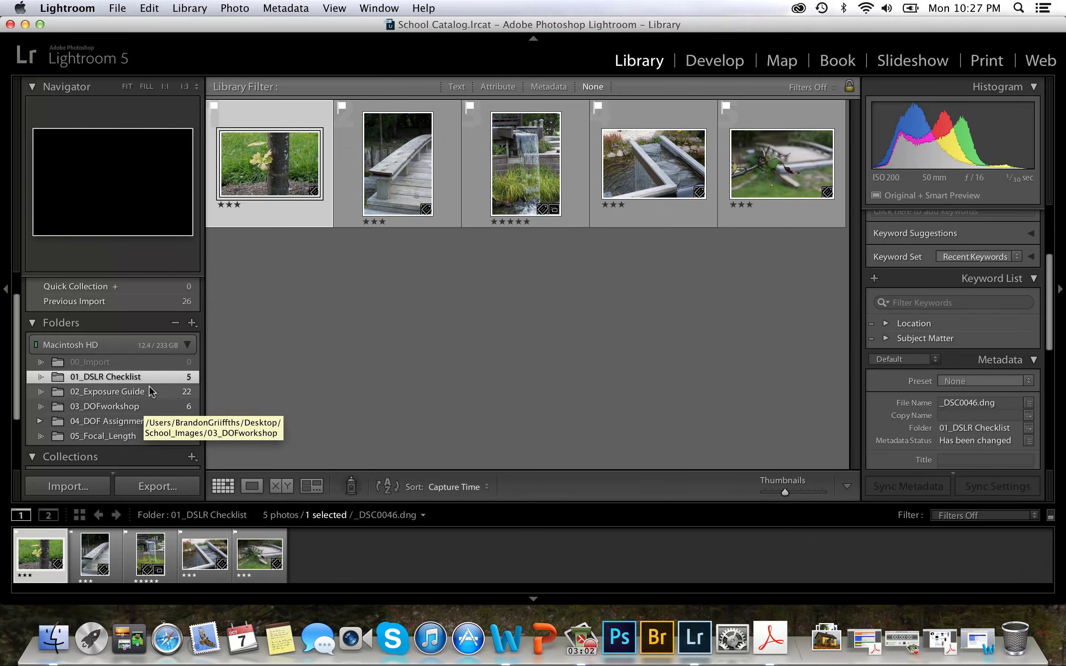
left_click(149, 392)
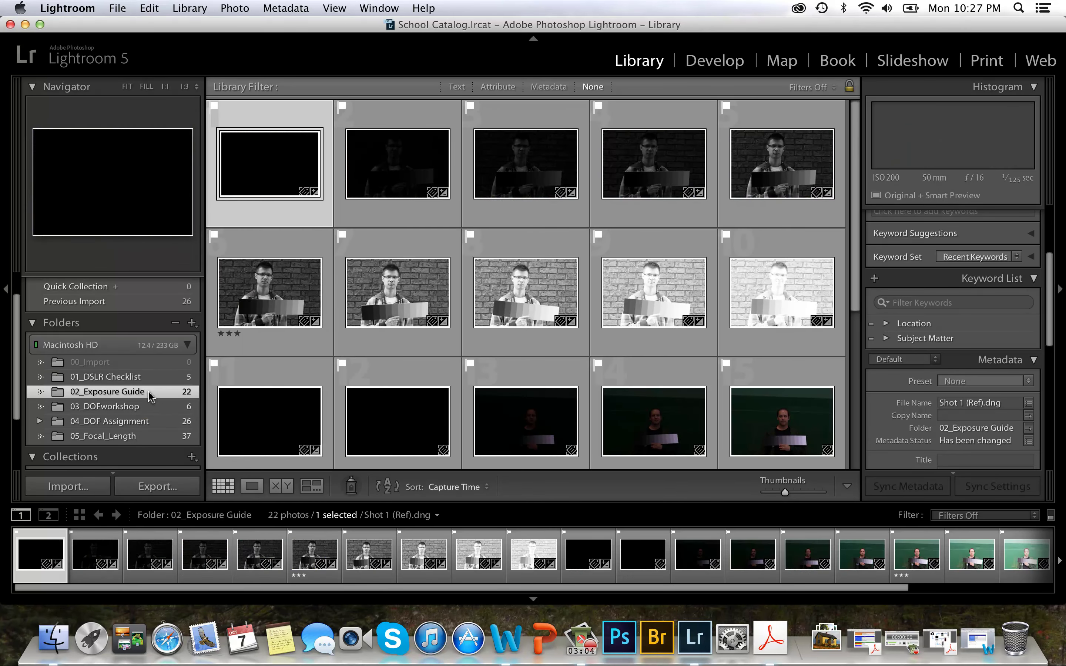
left_click(146, 407)
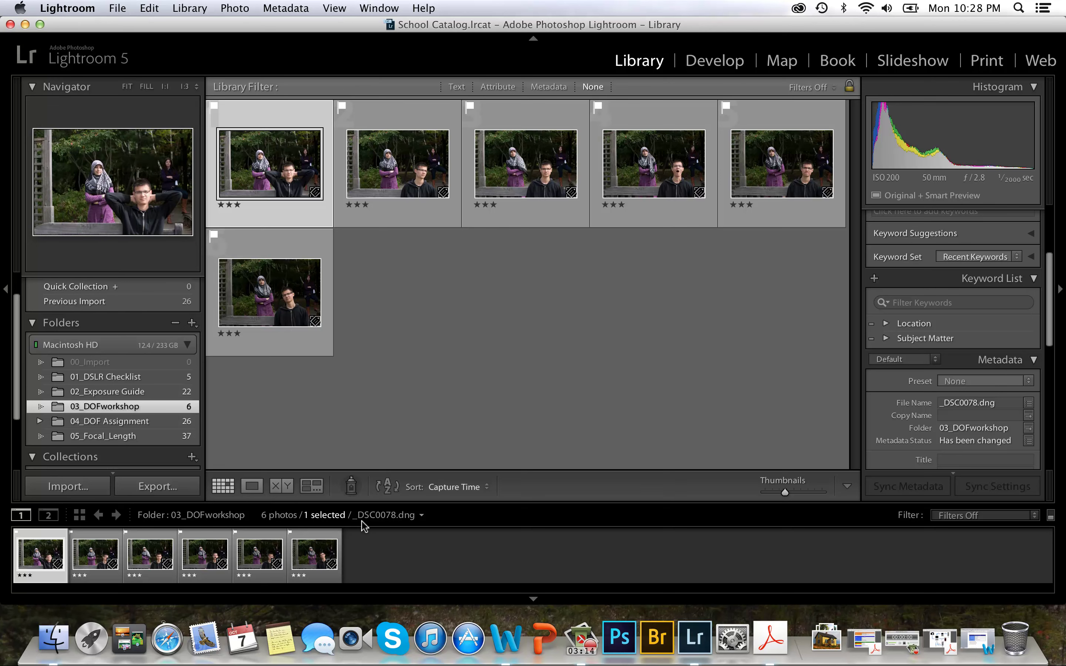
Examine the metadata of the first photo in the 01_DSLR Checklist folder, down to the camera and lens details.
left_click(116, 377)
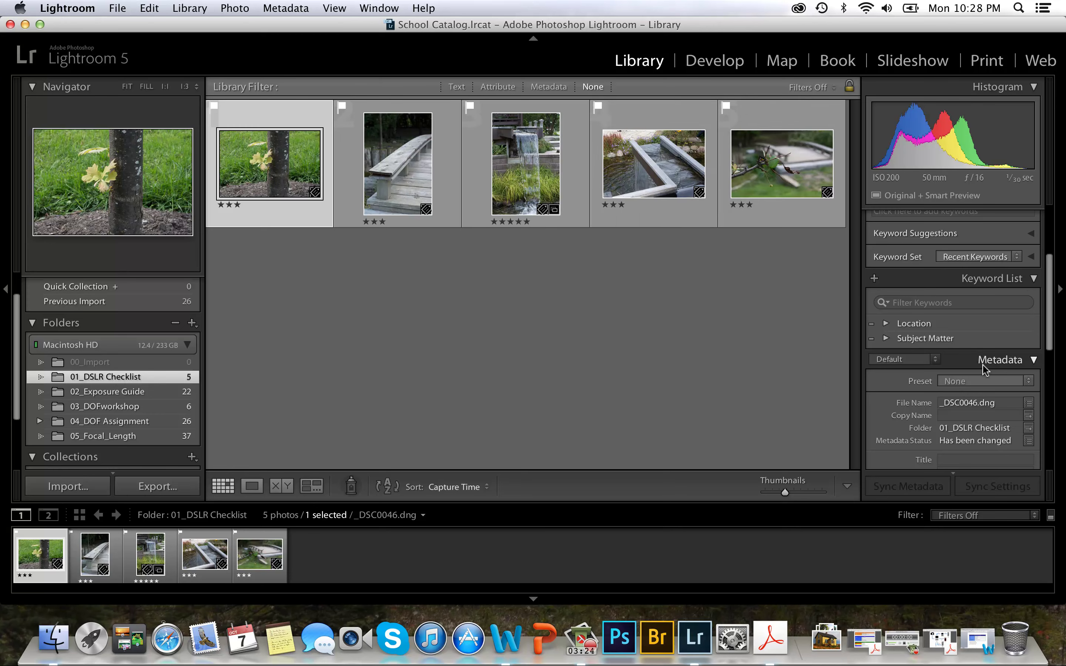
scroll(990, 367, "down", 3)
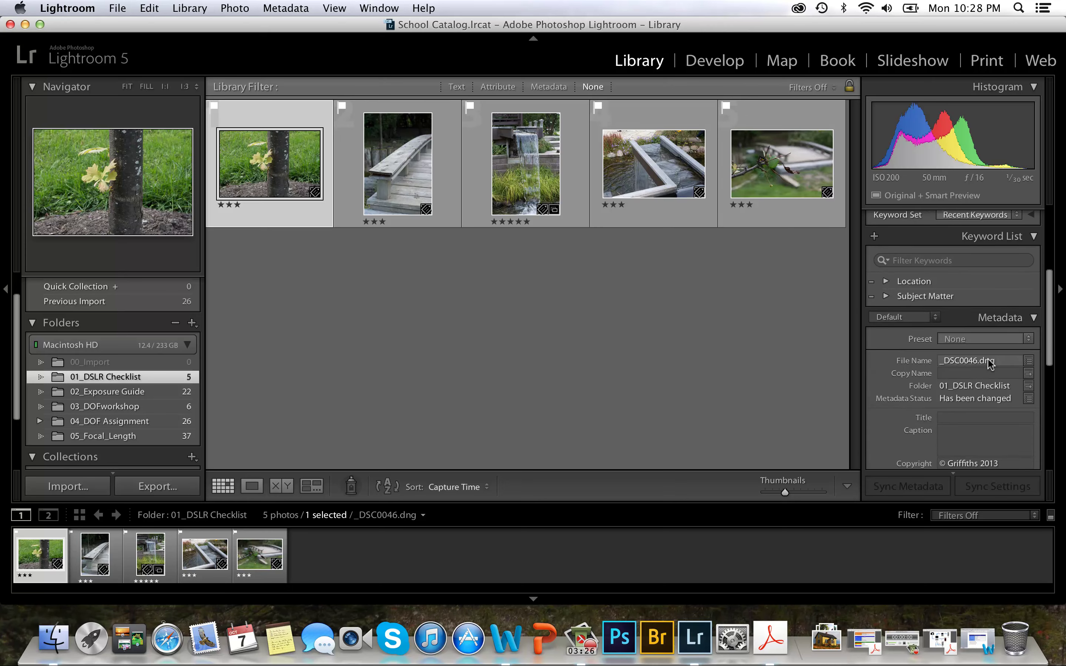
scroll(989, 364, "down", 9)
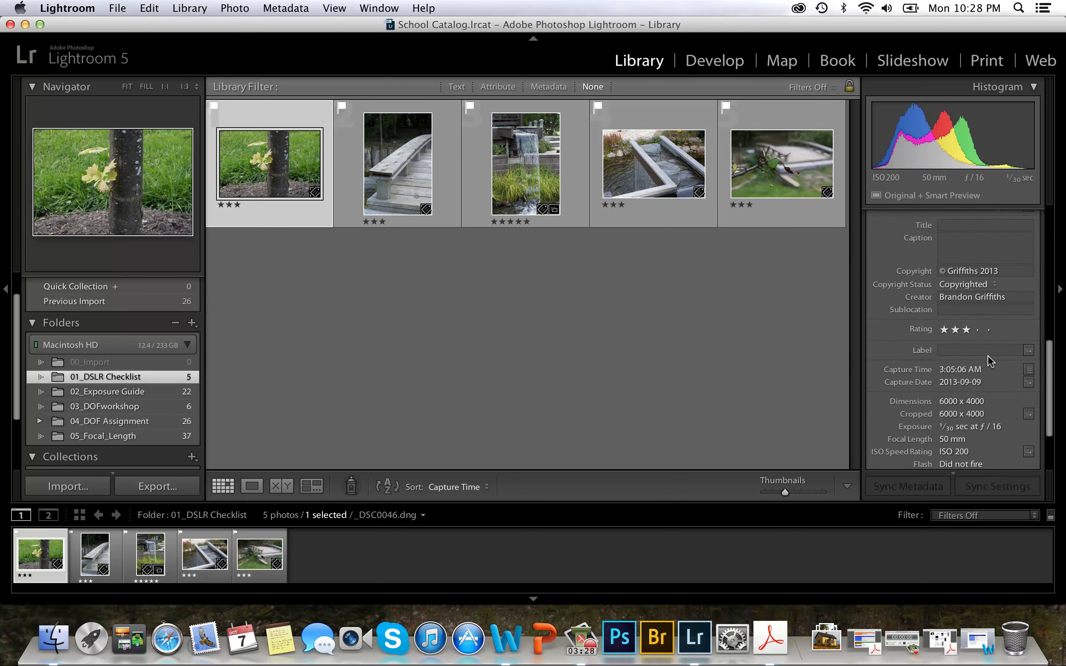
scroll(989, 359, "down", 1)
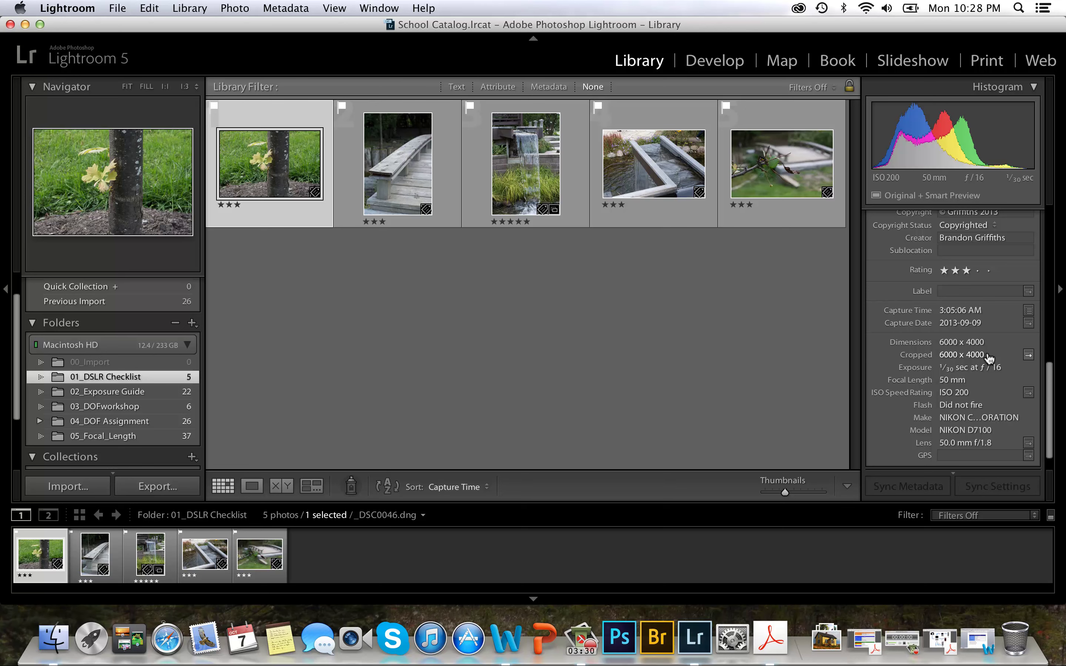
Apply the metadata preset named with the photographer's surname and initial to the waterfall photo.
left_click(549, 142)
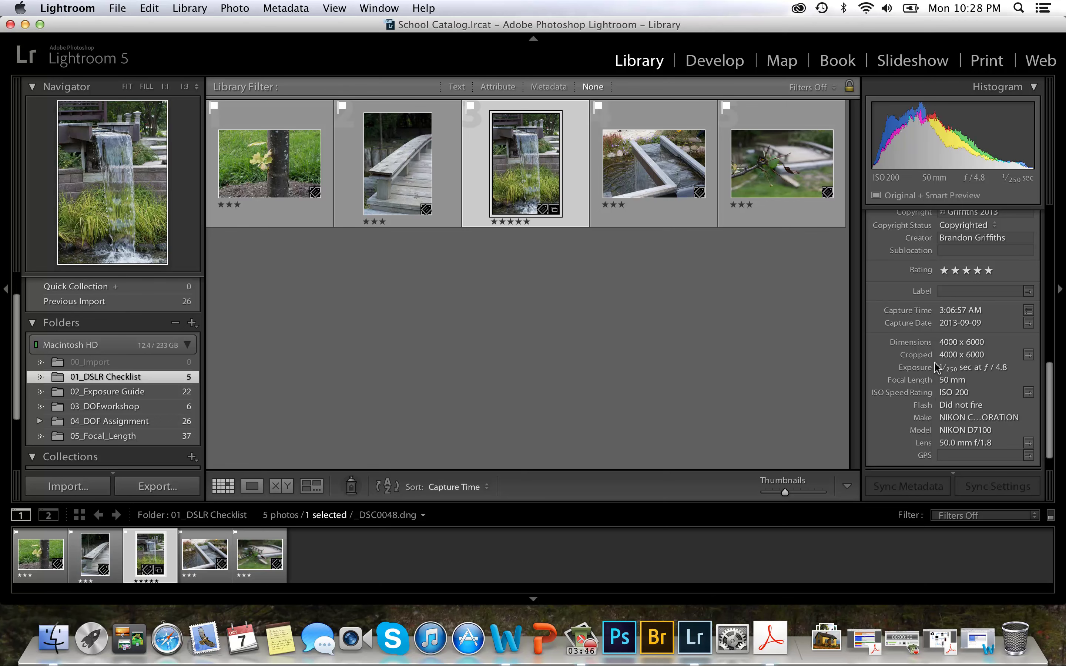
scroll(934, 366, "up", 5)
scroll(934, 363, "up", 2)
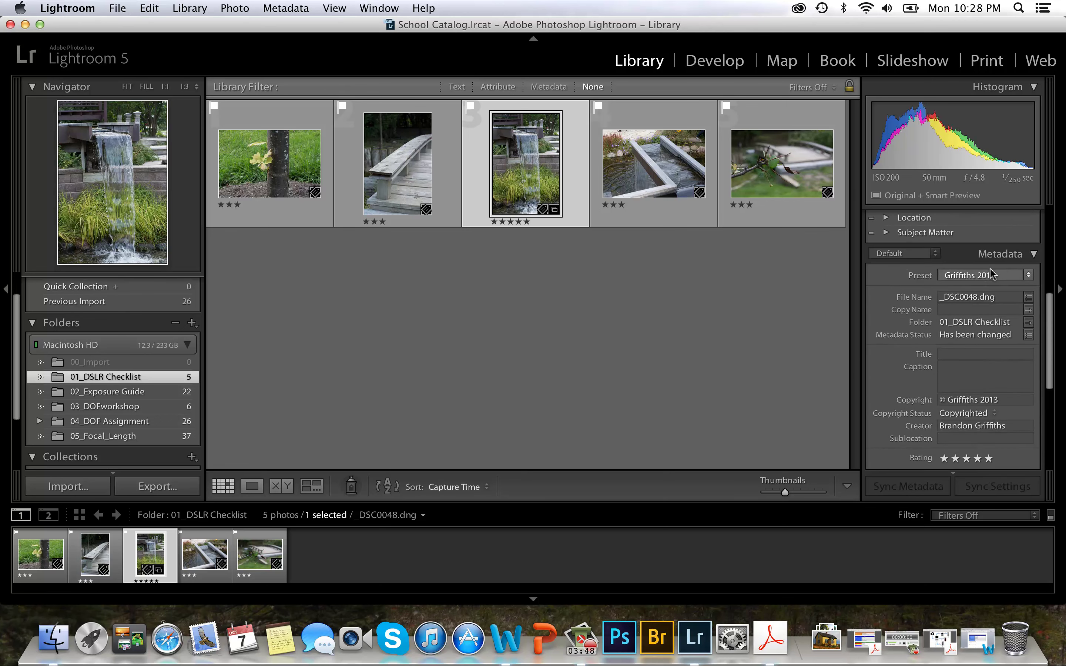
left_click(1017, 276)
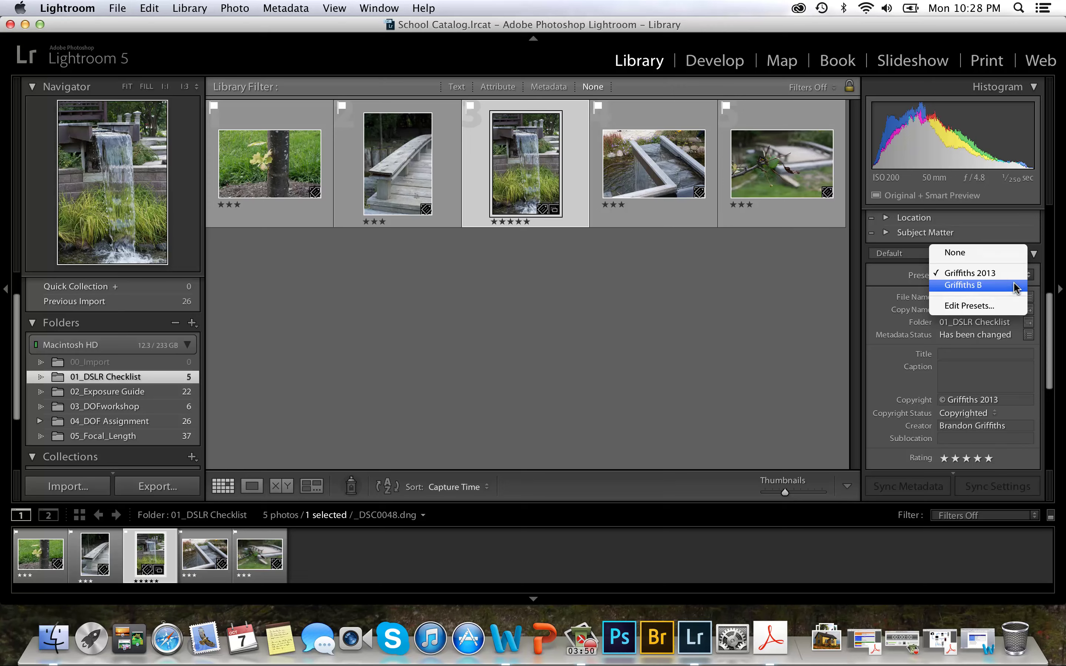
left_click(1015, 286)
Review the IPTC Copyright and IPTC Creator fields in the metadata preset editor and close it without changing anything.
left_click(1017, 277)
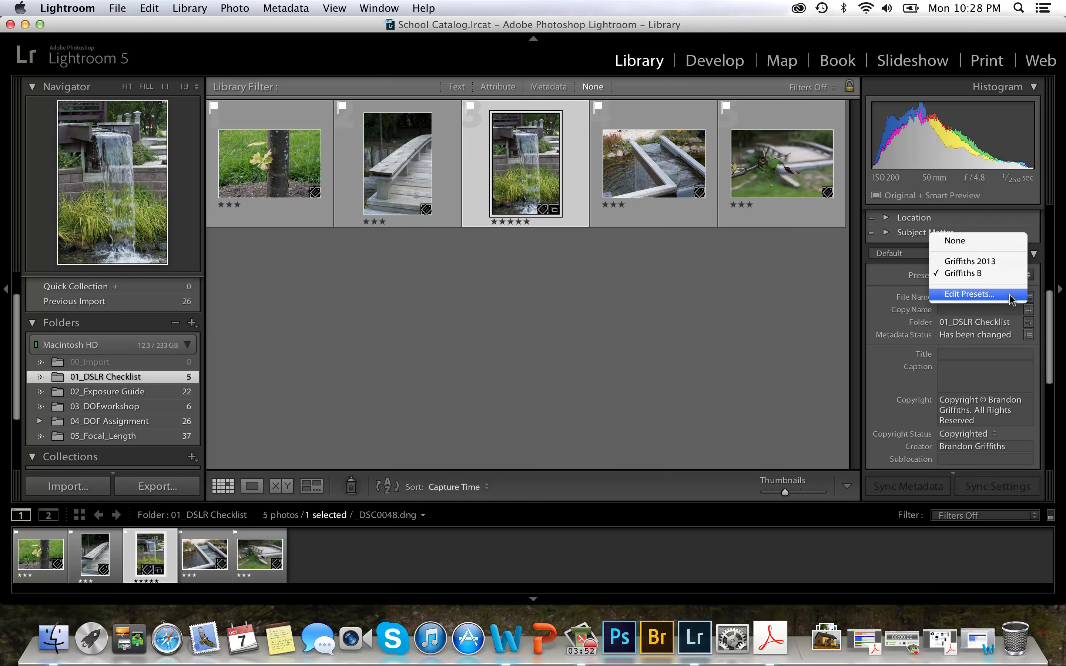
left_click(1008, 294)
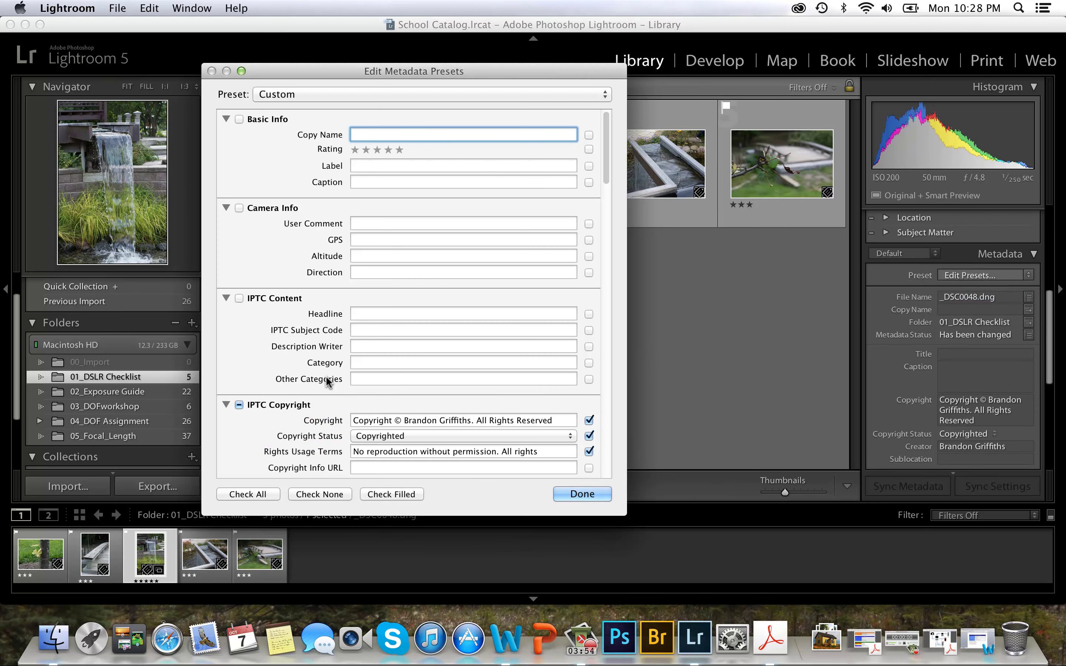
scroll(402, 326, "down", 2)
scroll(402, 327, "down", 4)
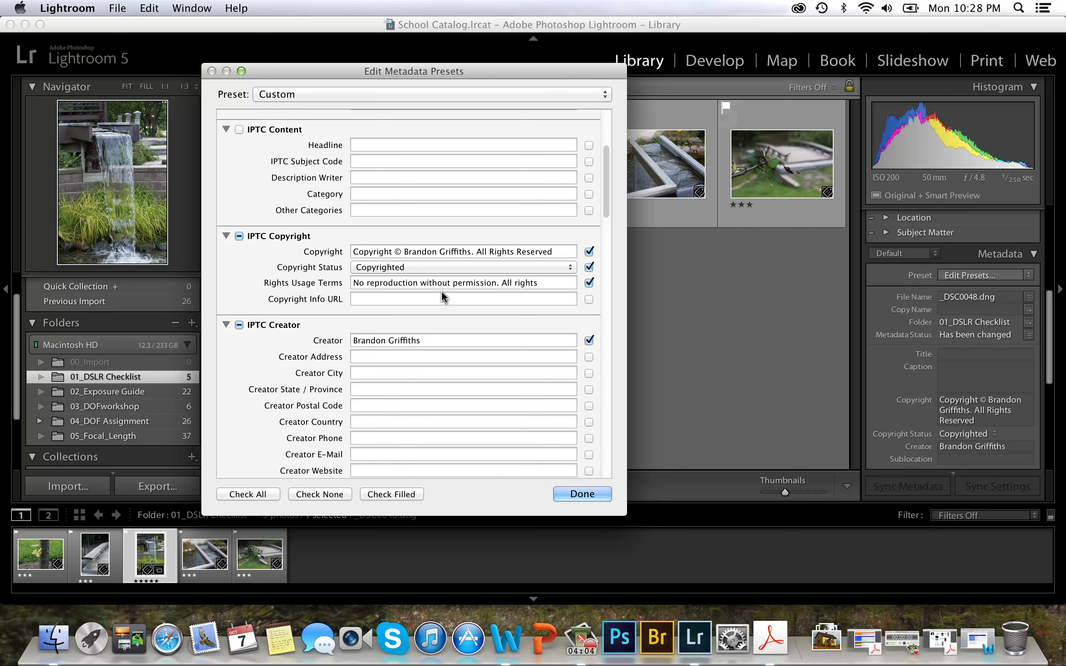
left_click(579, 491)
left_click(369, 203)
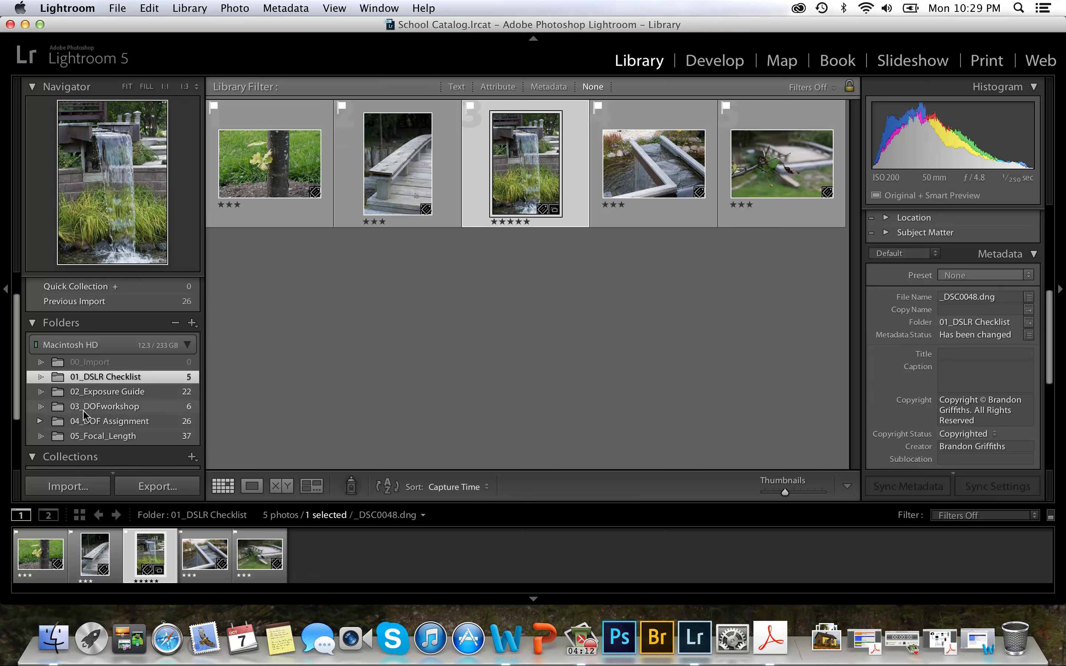
Load the School Images Preset for importing photos, review its file handling, metadata and destination settings, and cancel the import.
left_click(66, 487)
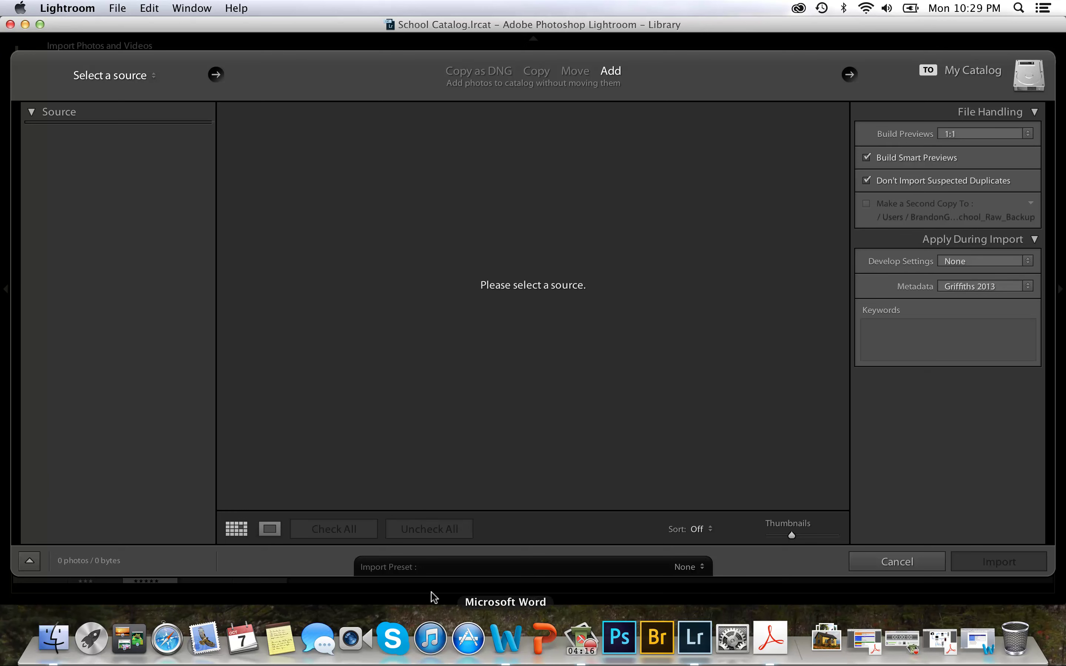
left_click(656, 567)
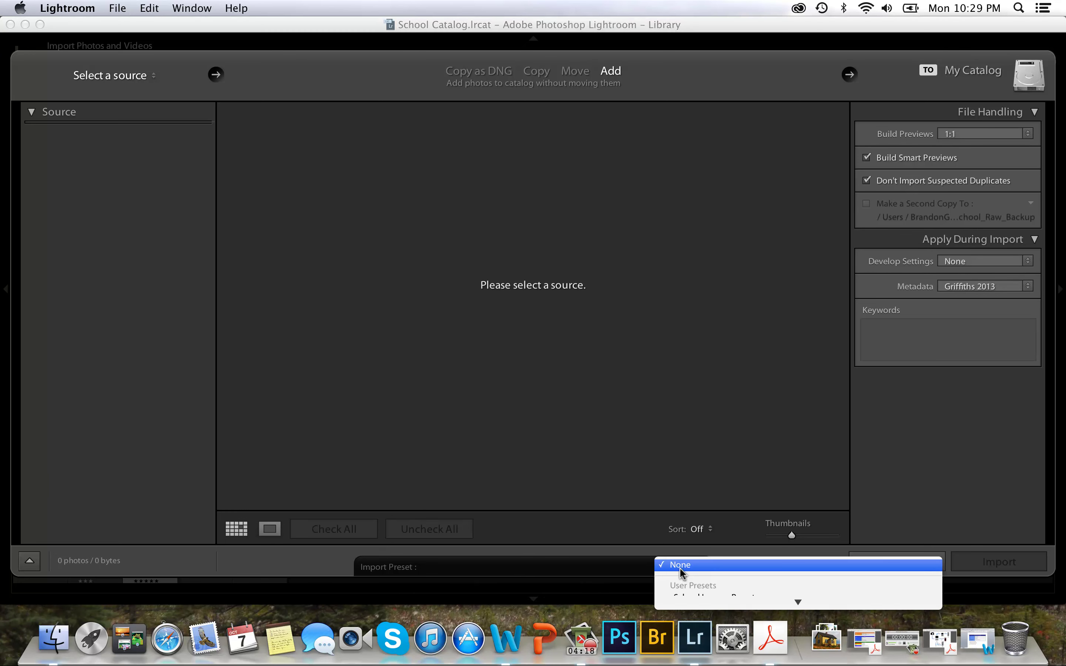
left_click(702, 570)
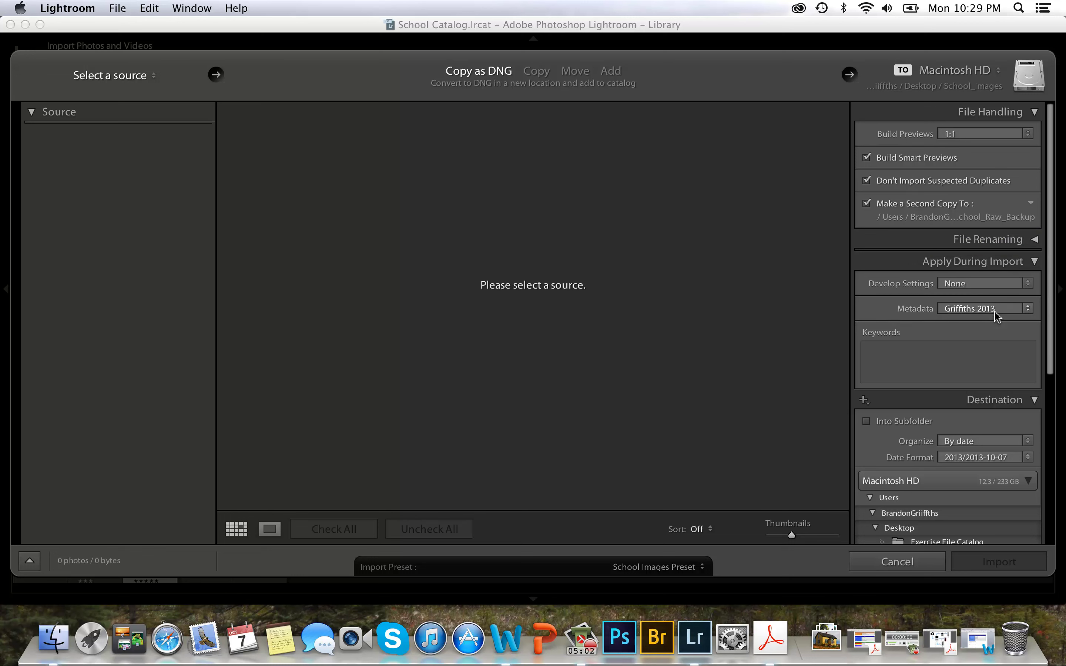
scroll(989, 370, "down", 2)
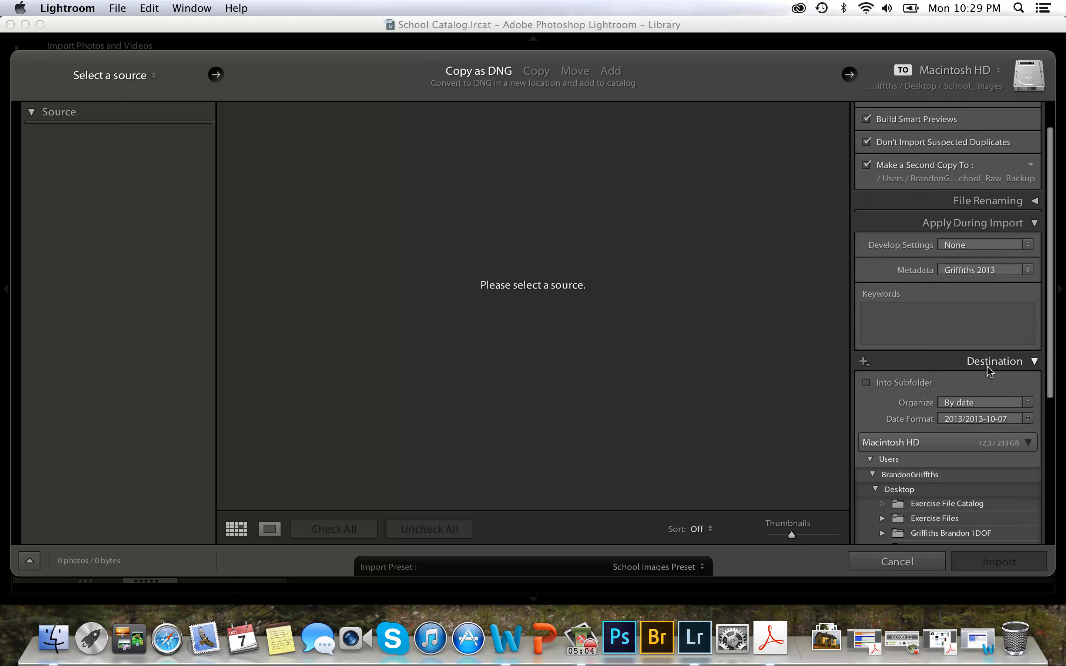
left_click(876, 563)
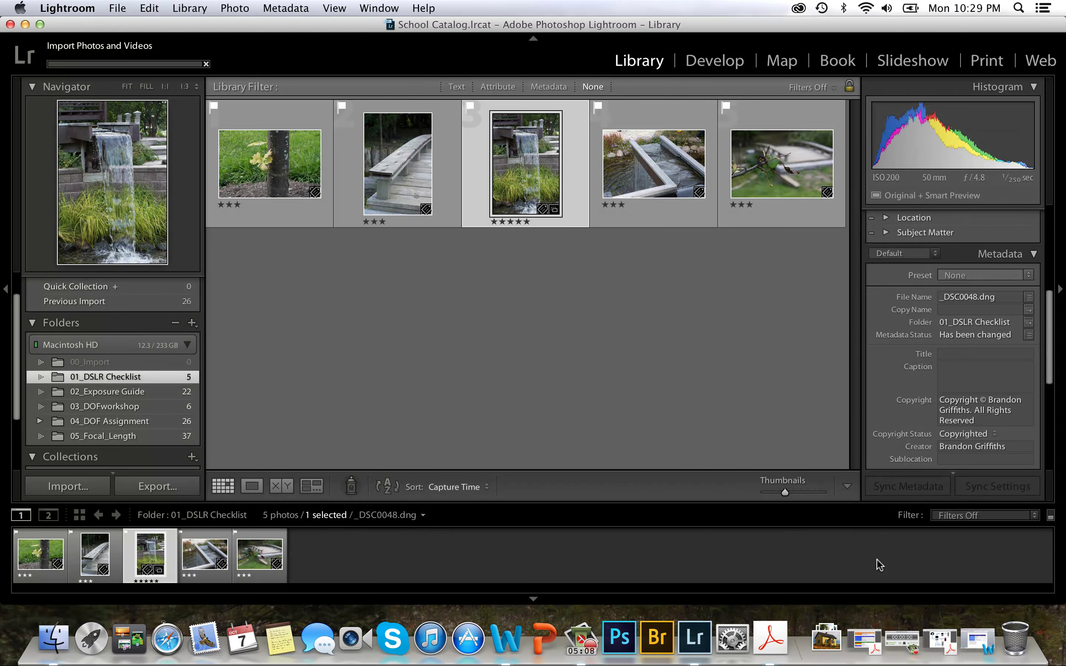
Minimize Lightroom, review the flags, ratings and colour labels in Image Rating System.pdf, and minimize the document.
left_click(25, 24)
left_click(836, 634)
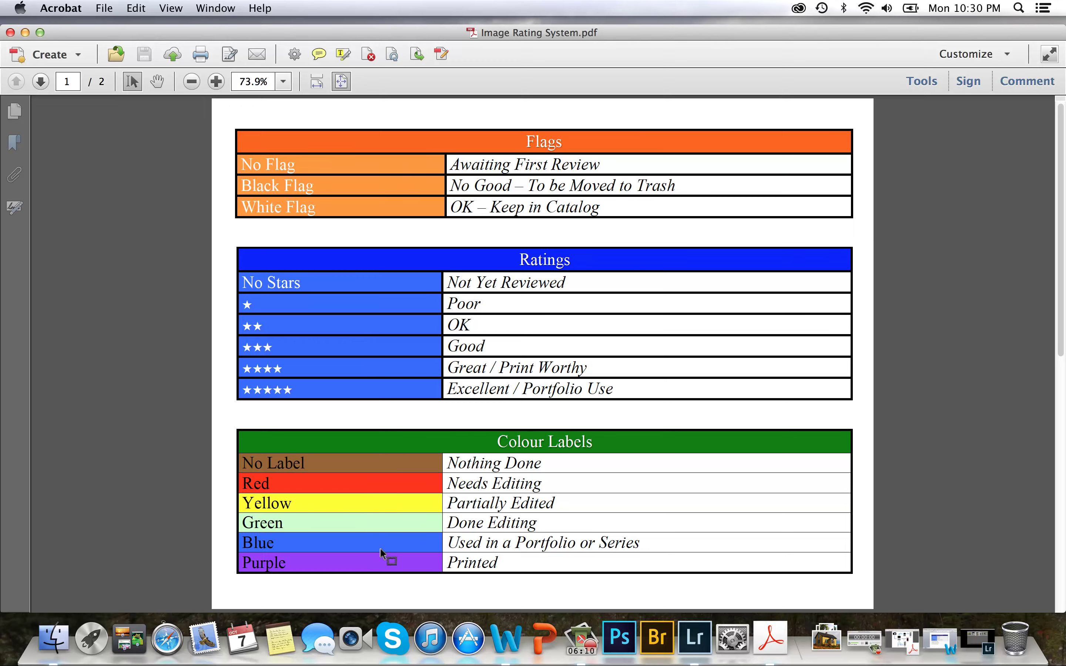
left_click(26, 32)
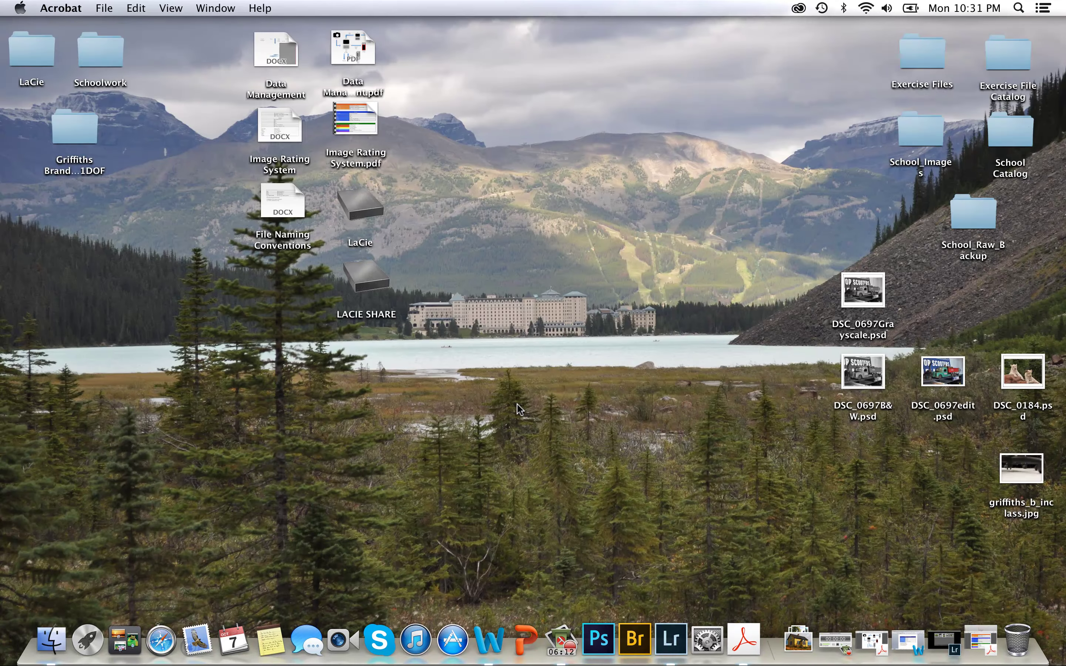
Return to Lightroom and compare the flags and star ratings in the 04_DOF Assignment, 05_Focal_Length and 03_DOFworkshop folders.
left_click(672, 640)
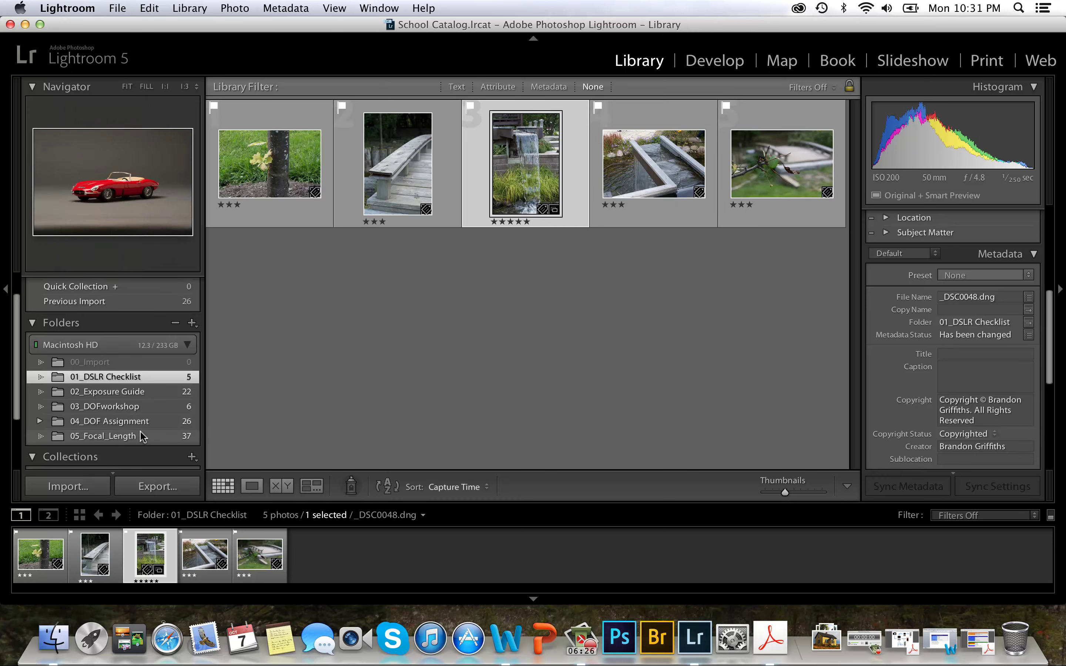
left_click(133, 424)
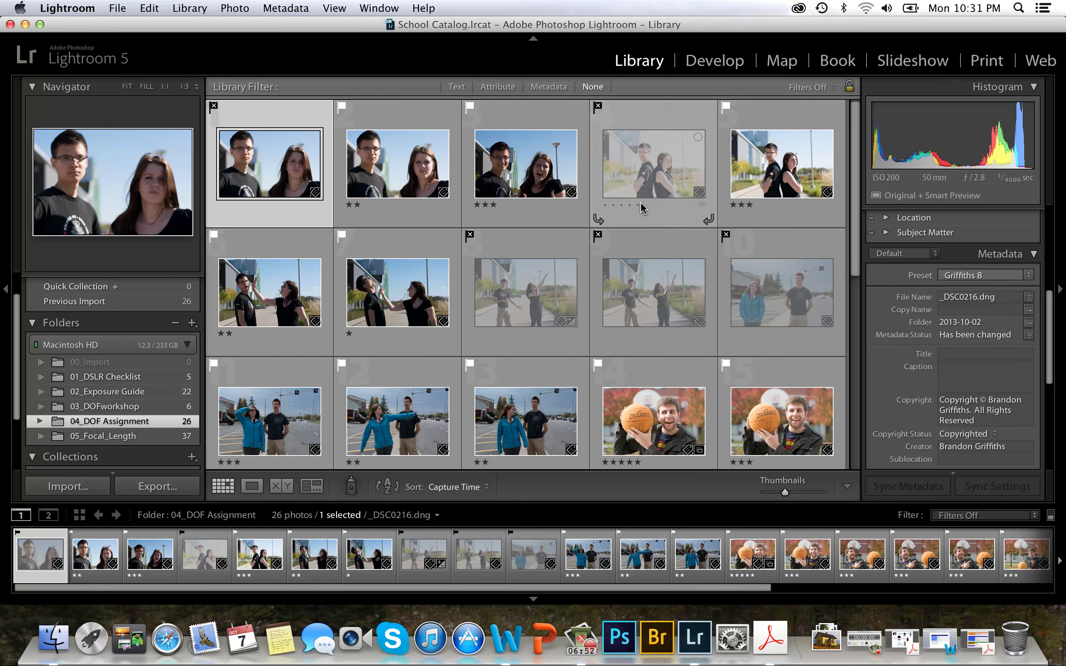
left_click(93, 435)
left_click(95, 422)
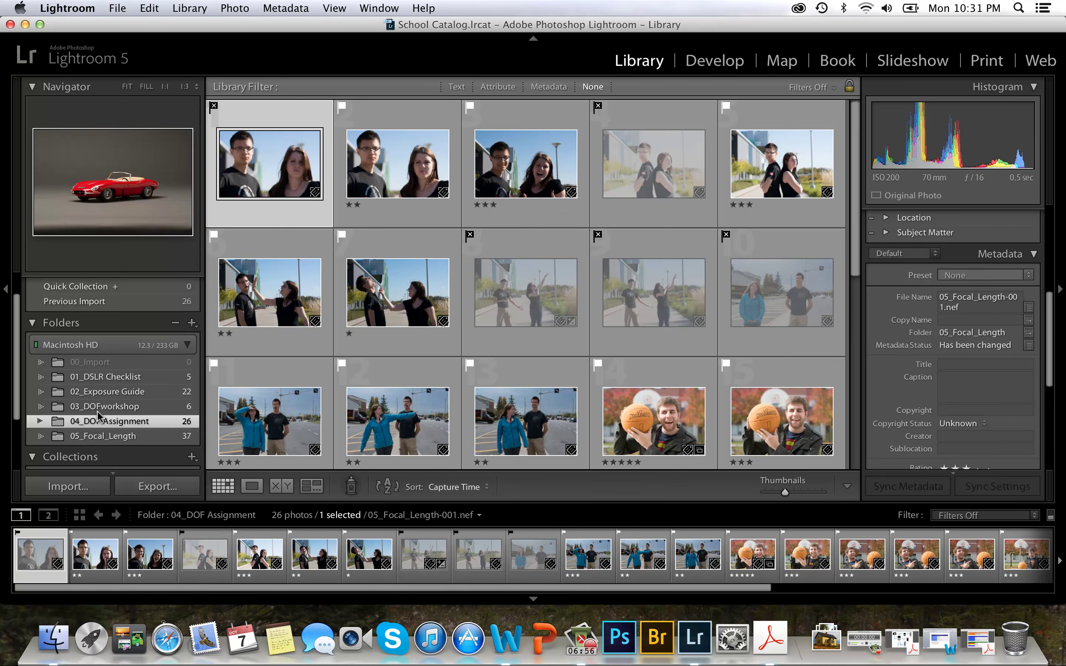
left_click(98, 407)
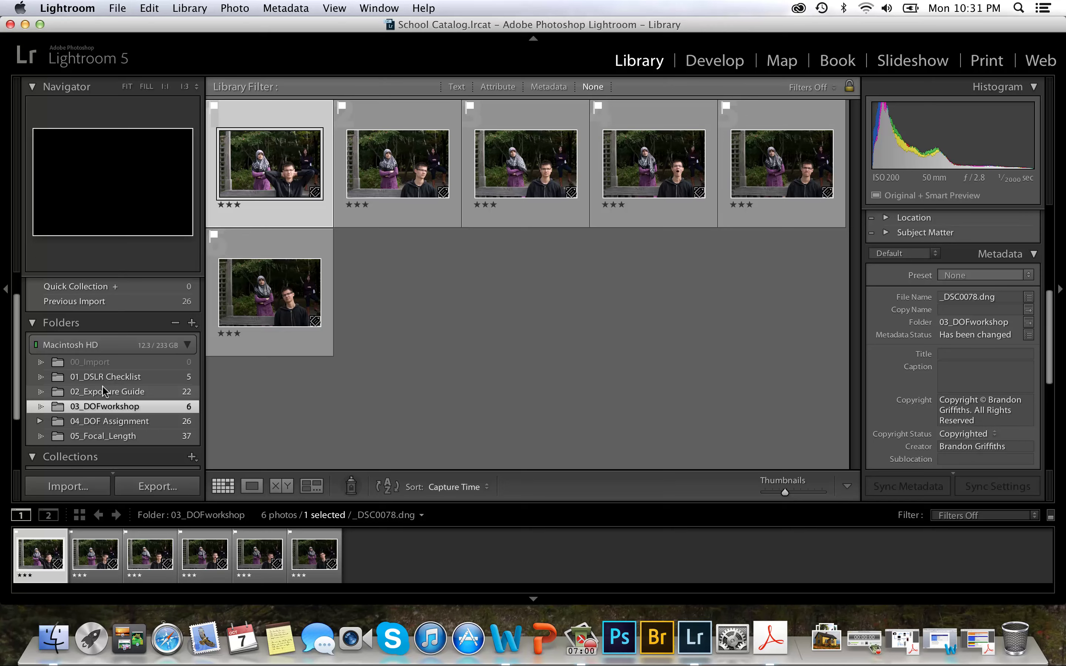
Review the photos in the 01_DSLR Checklist folder, the Portfolio collection and the My Print Worthy Photos smart collection.
left_click(109, 377)
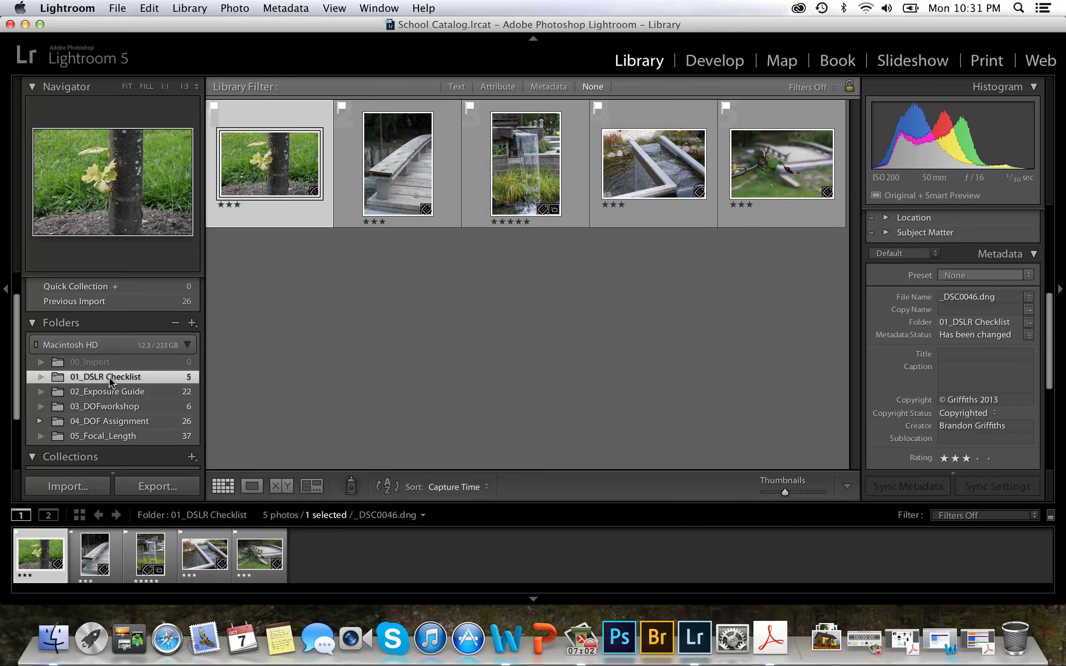
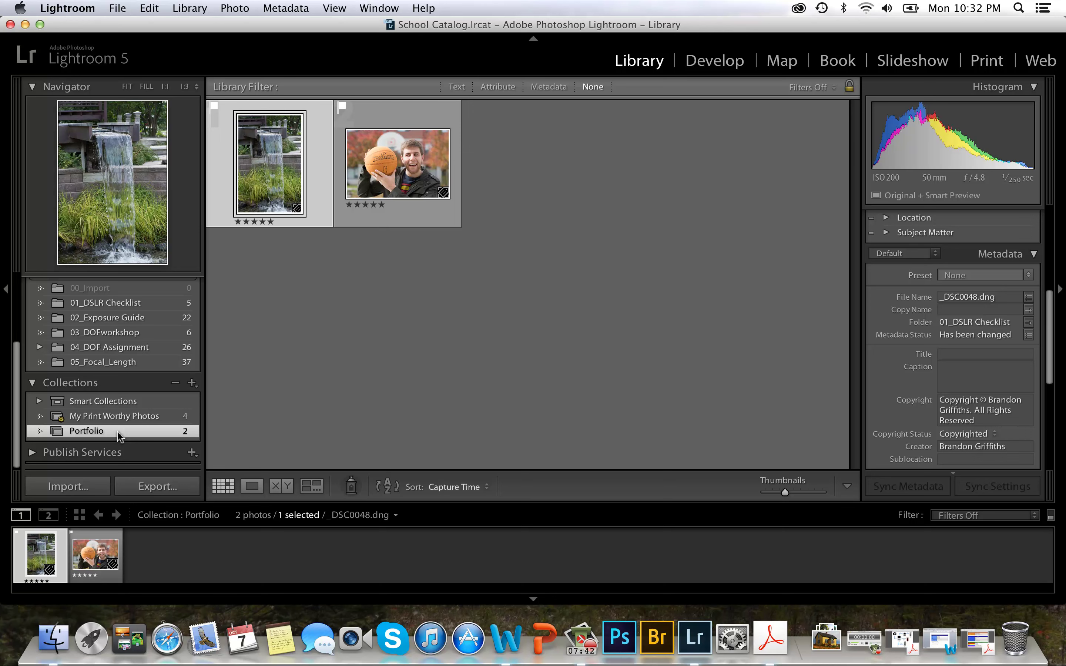
left_click(120, 417)
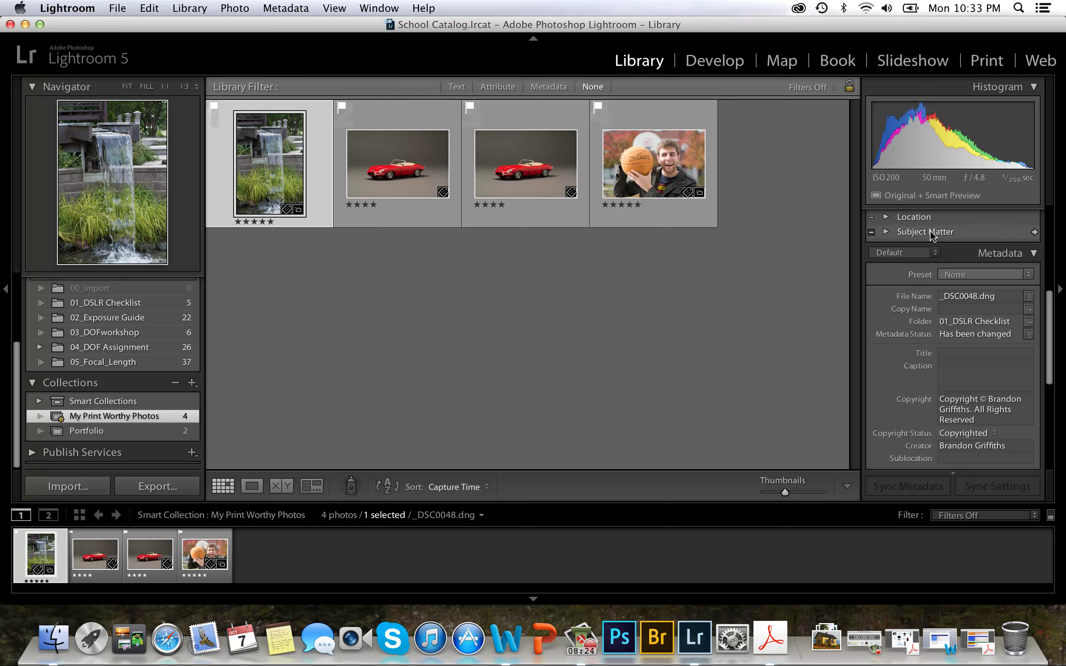
Expand the Location and Subject Matter groups in the keyword list to review their keywords.
scroll(1008, 268, "down", 2)
scroll(1007, 268, "up", 6)
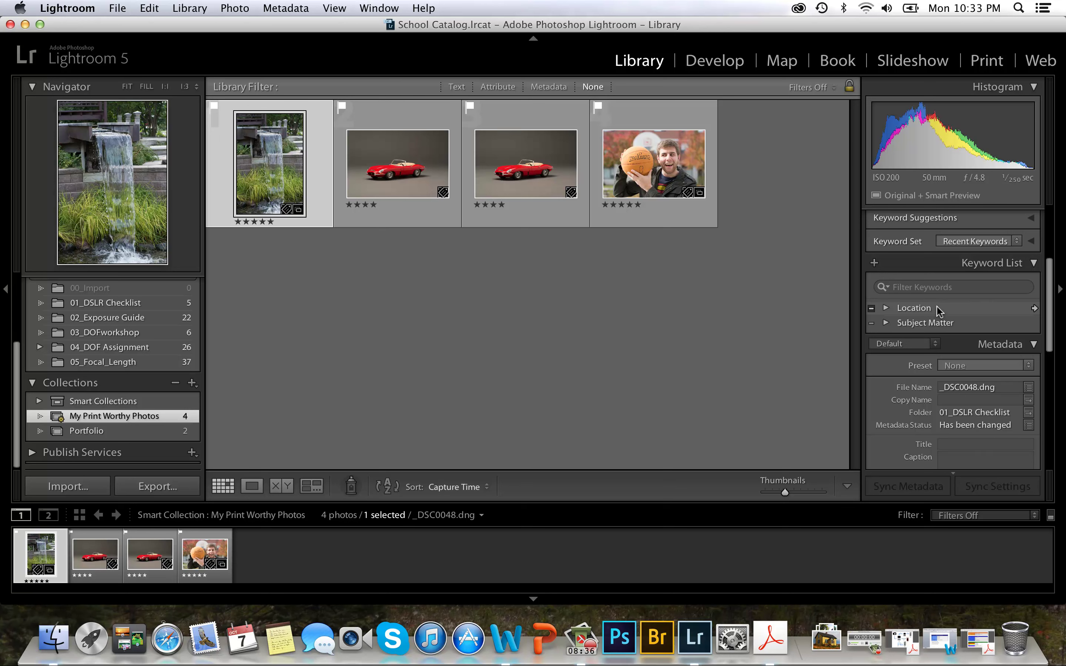
left_click(886, 308)
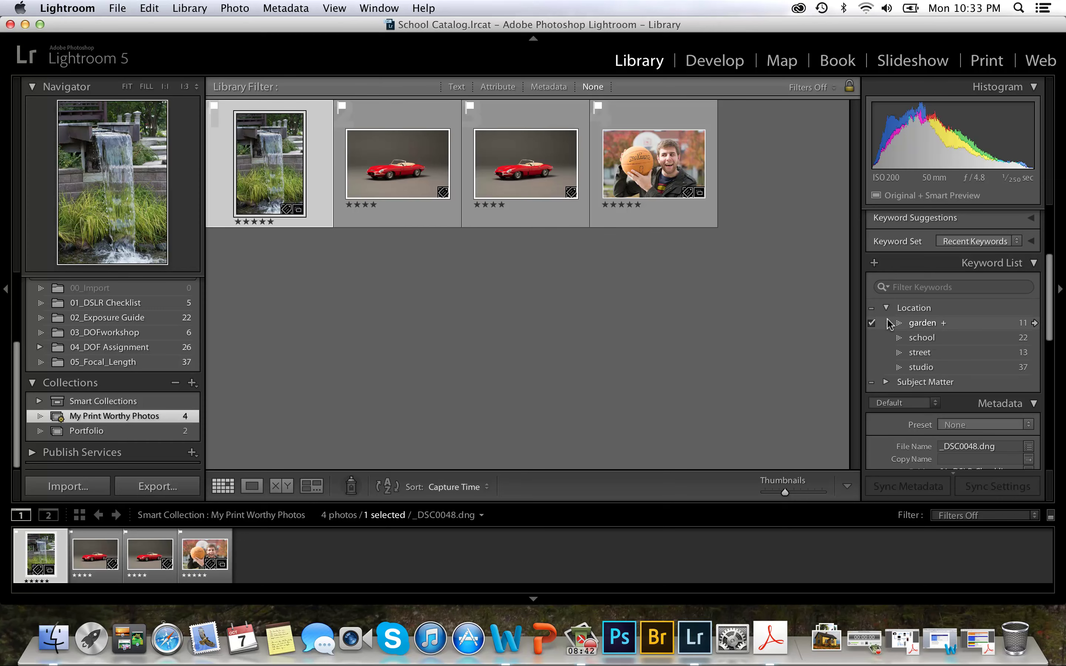
left_click(886, 382)
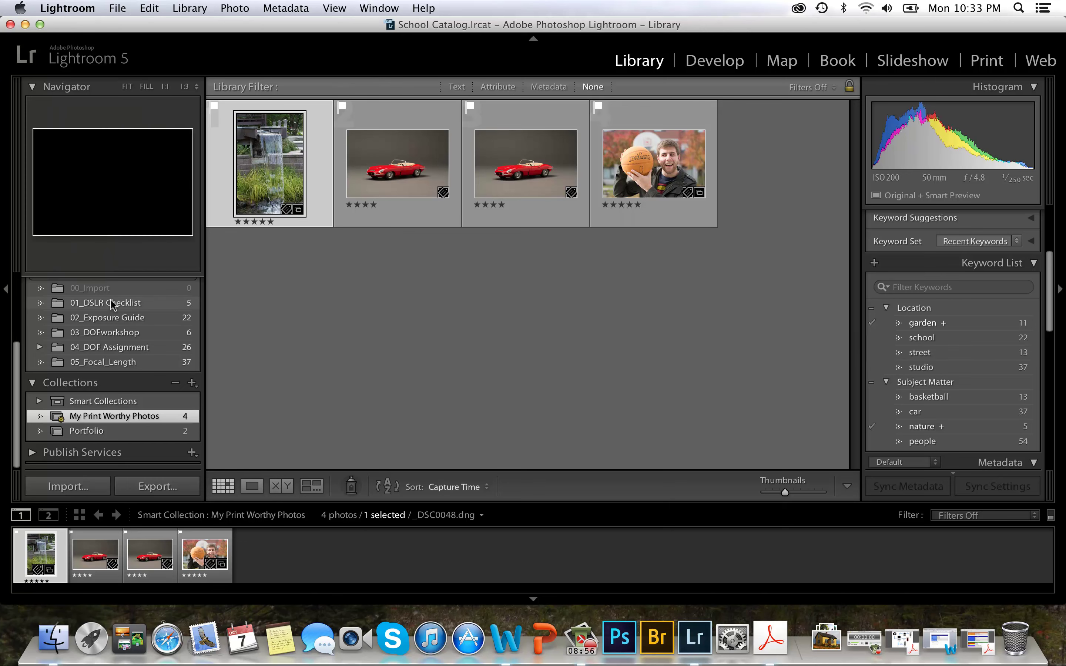
Display all photographs in the catalog and set up a text filter that searches the Keywords field.
scroll(107, 308, "up", 5)
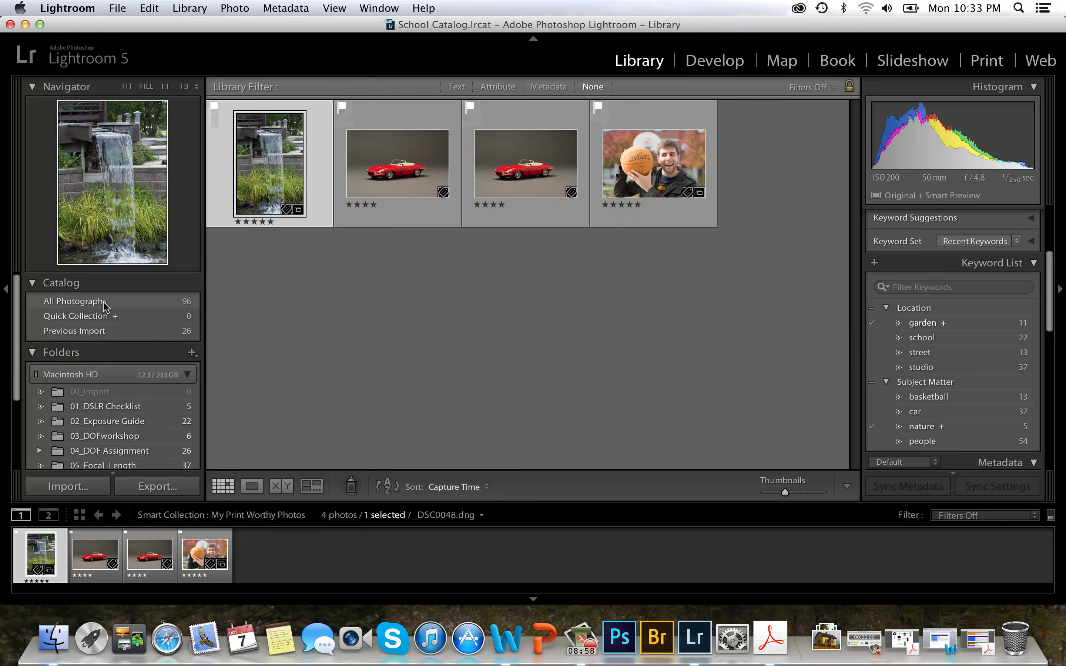
left_click(105, 302)
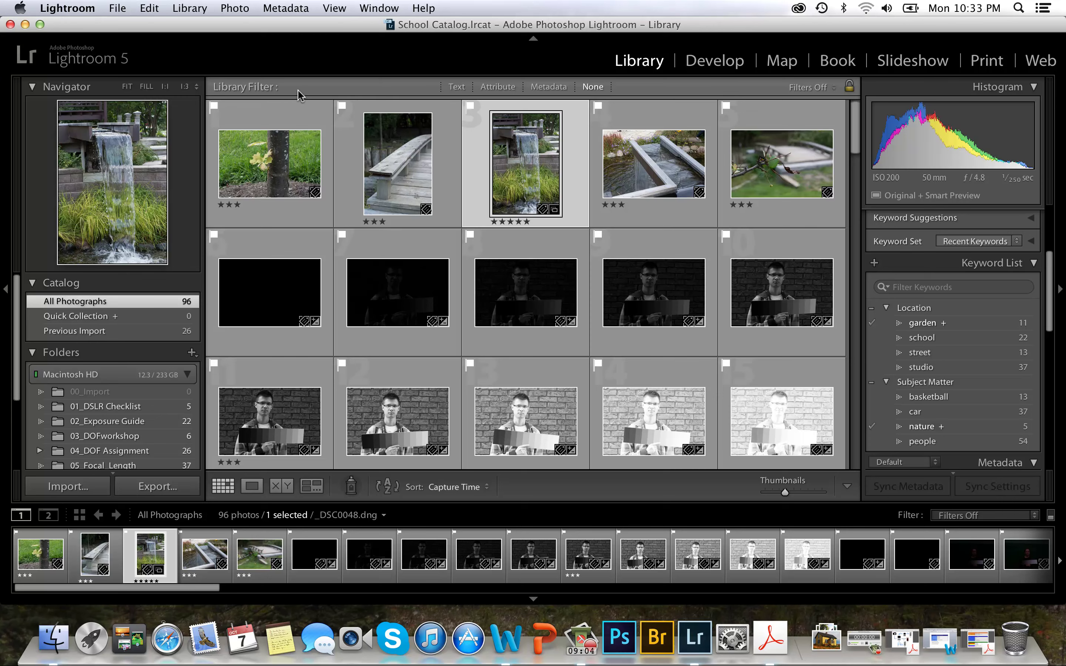
left_click(457, 87)
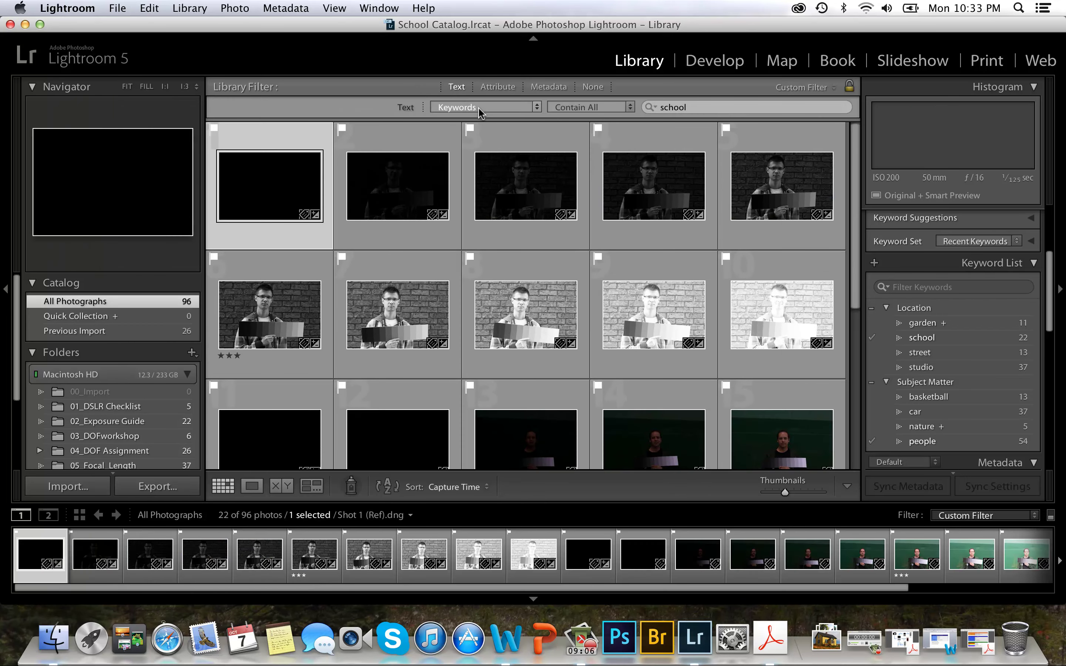
left_click(493, 108)
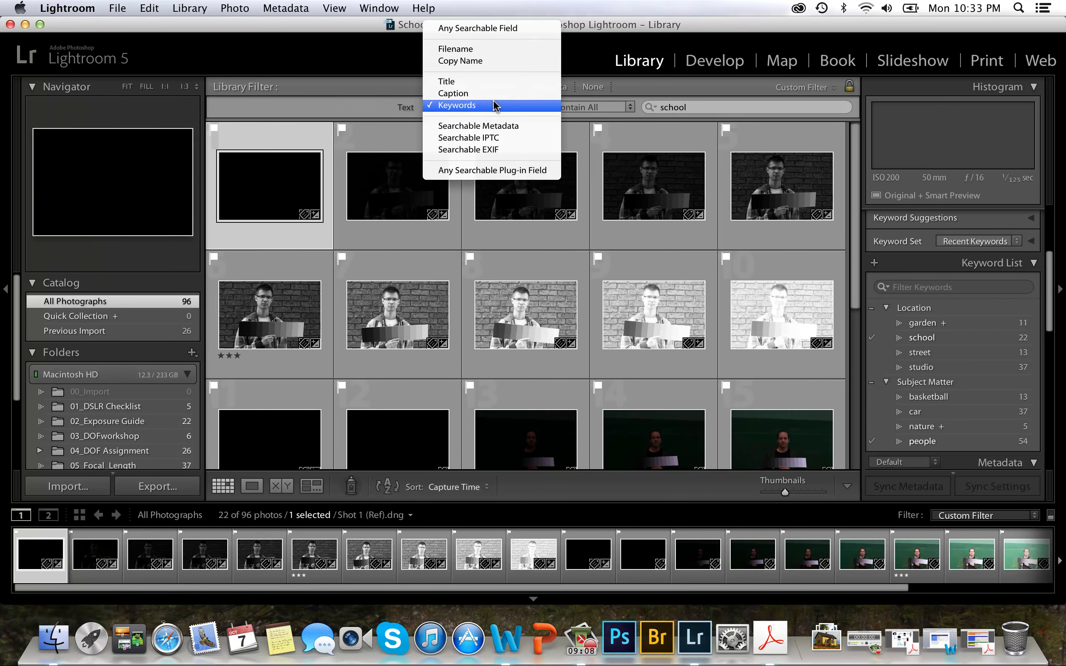
left_click(493, 106)
Replace the filter's search text with the keyword "car" and browse the matching photos.
left_click(685, 107)
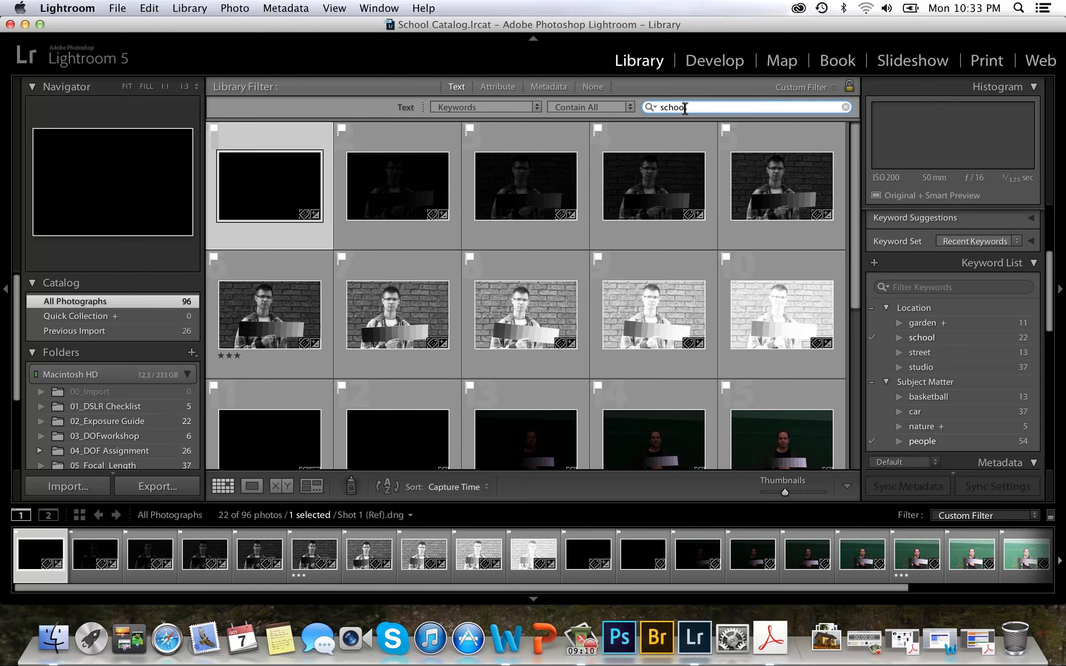
key("BackSpace")
key("BackSpace")
key("BackSpace")
key("BackSpace")
key("BackSpace")
key("BackSpace")
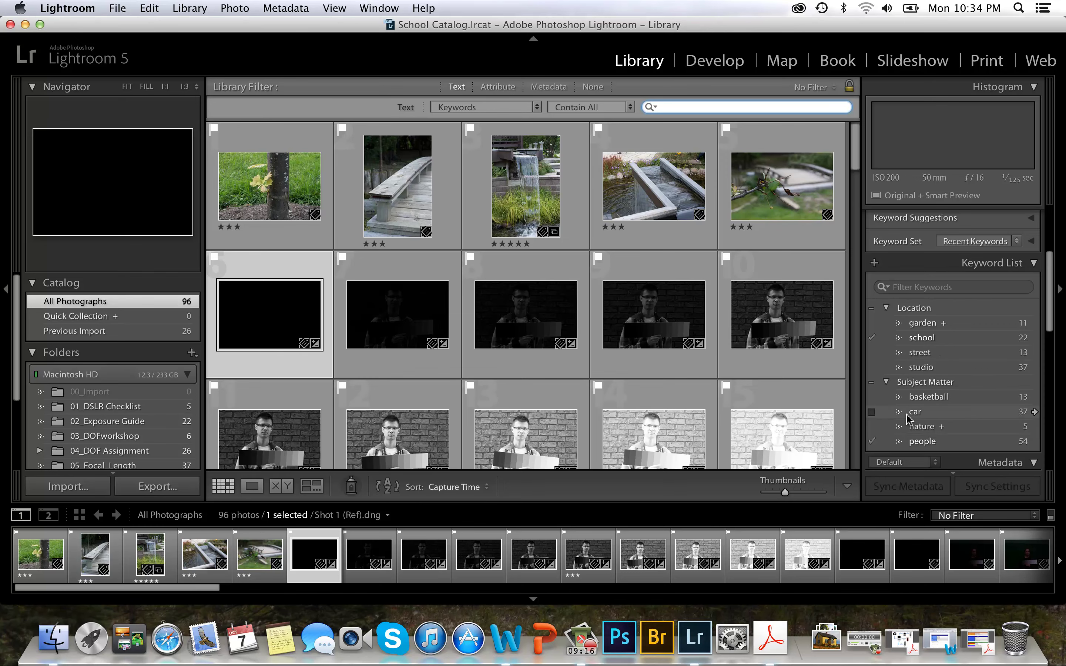
type("car")
key("Return")
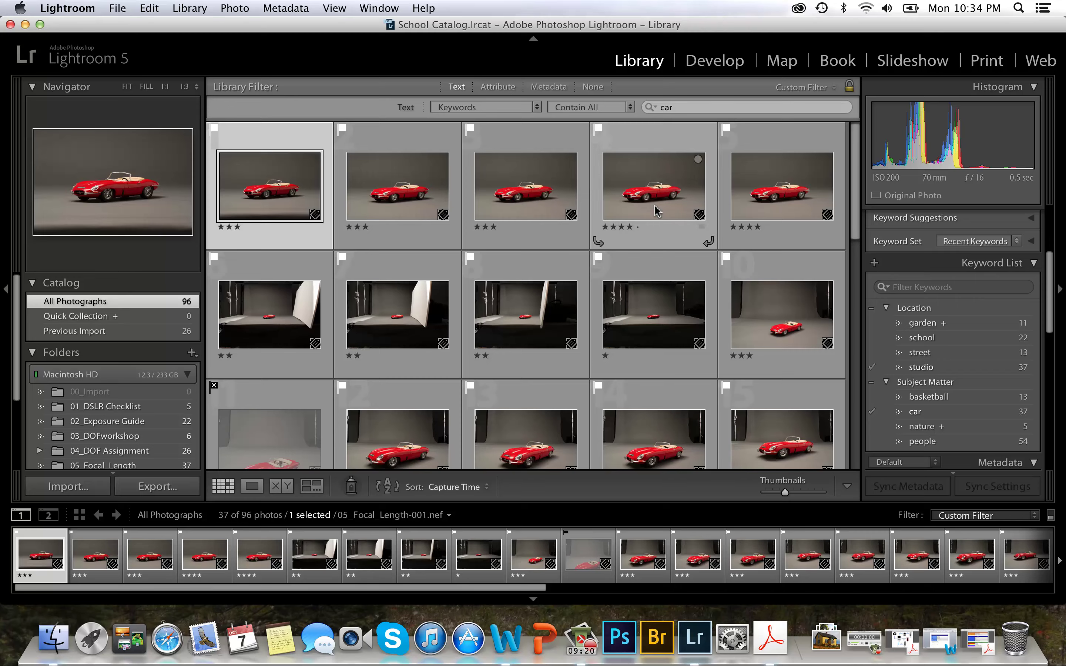
scroll(657, 240, "down", 5)
scroll(657, 240, "up", 5)
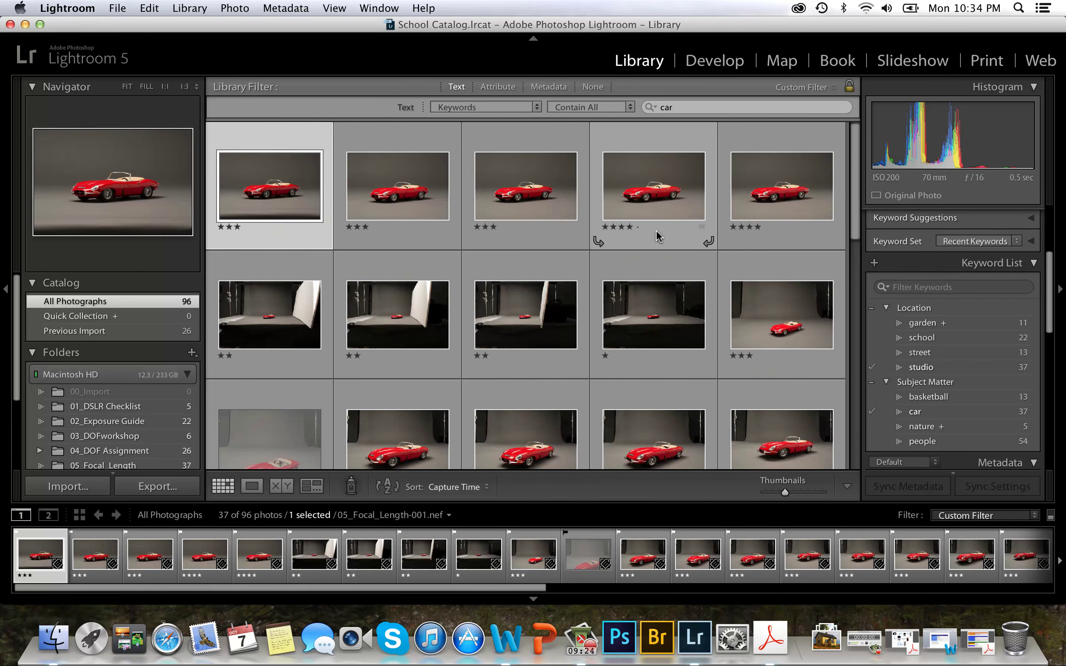
Filter all photographs by the keyword "garden" instead.
left_click(702, 109)
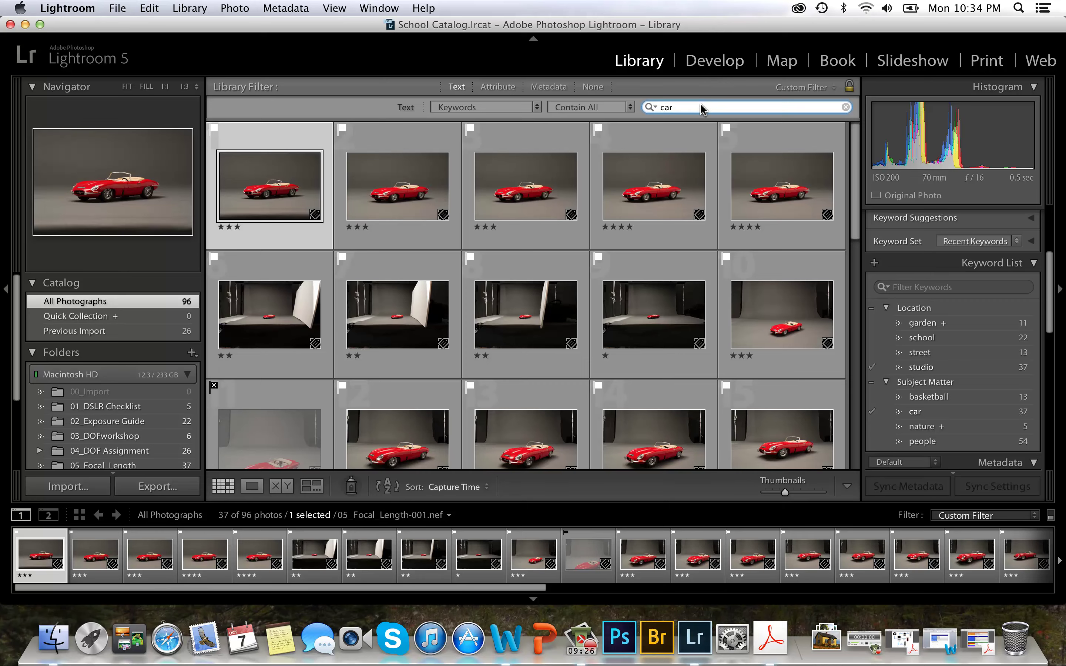
key("BackSpace")
key("BackSpace")
key("BackSpace")
type("garden")
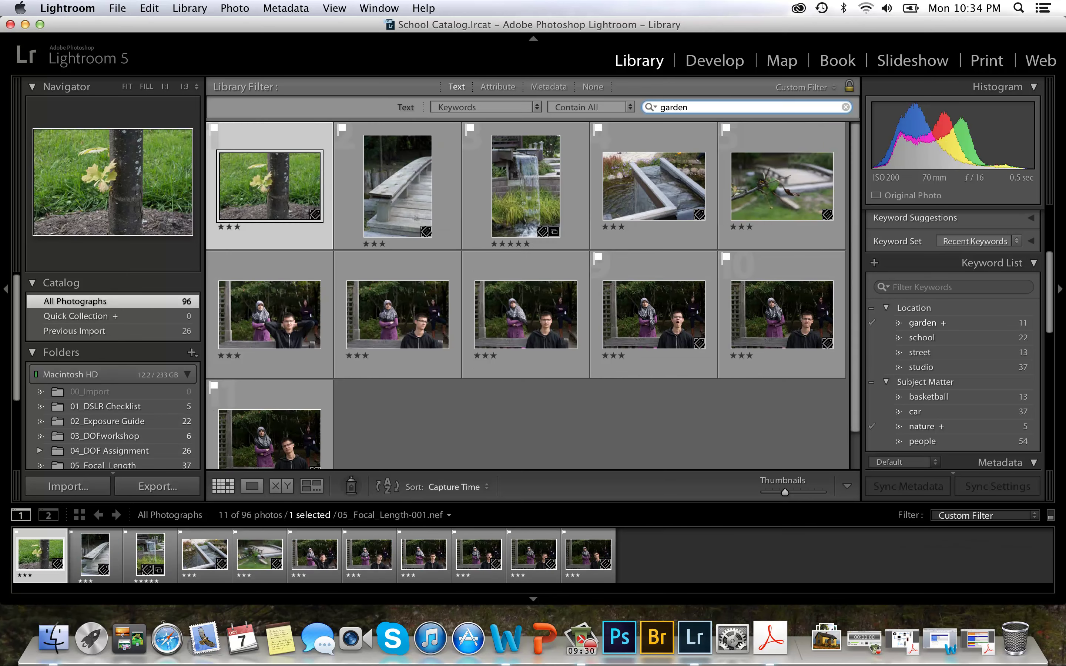
key("Return")
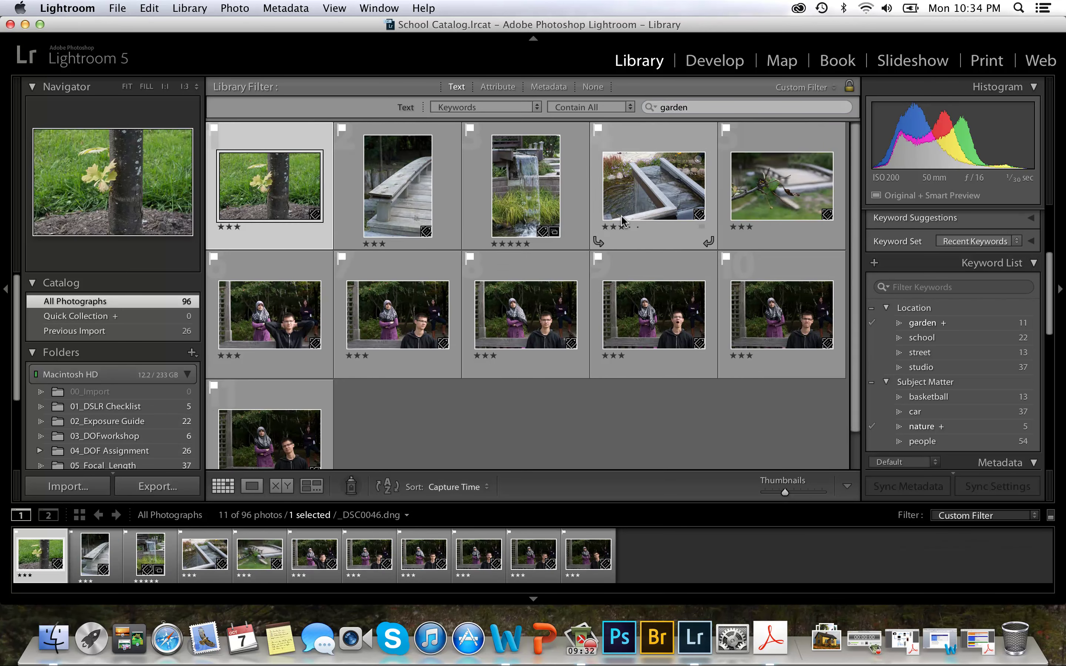